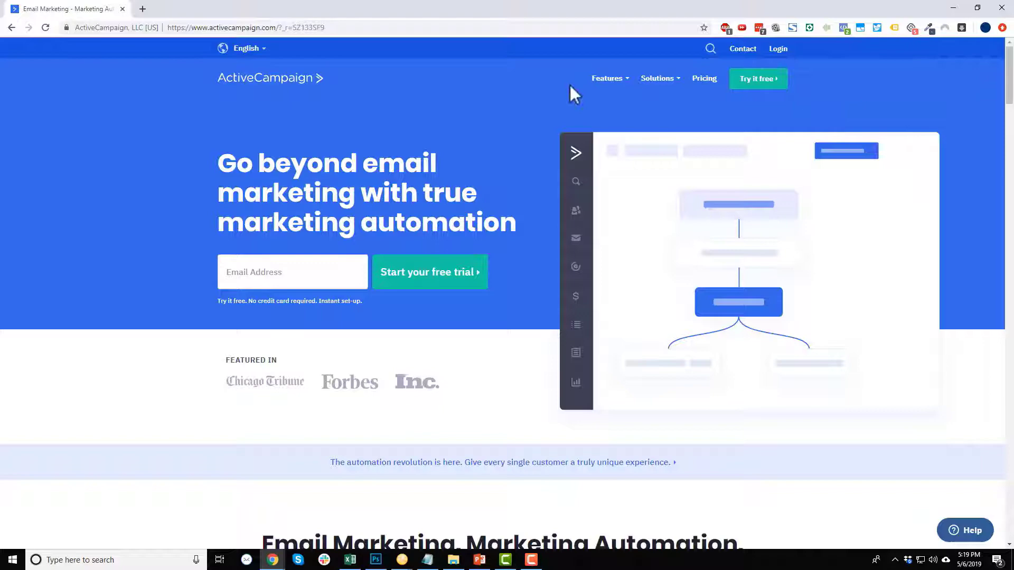
scroll(538, 144, down, 10)
scroll(512, 303, down, 15)
drag(1006, 288, 1008, 101)
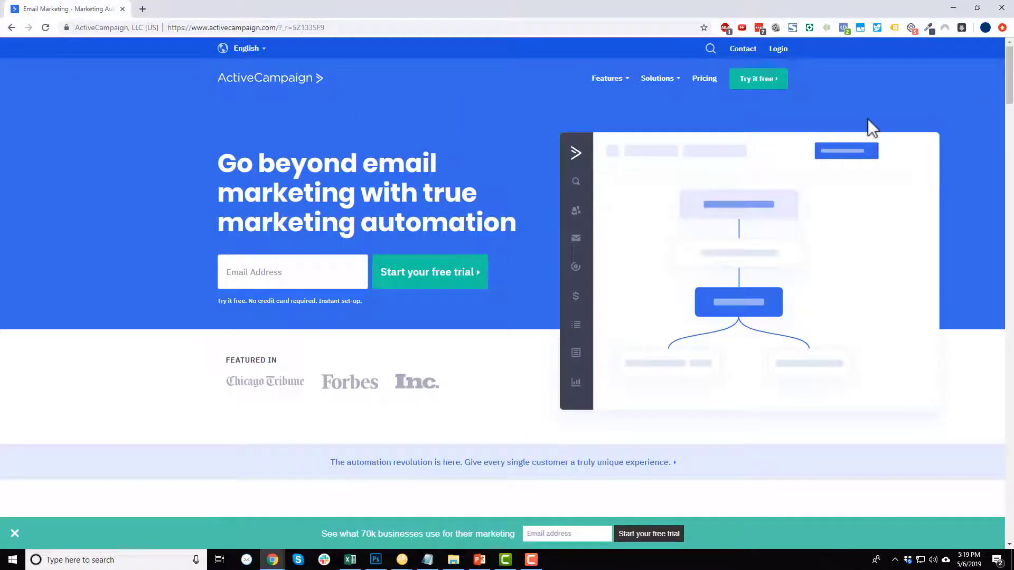
Open the pricing page and look over the Lite and Plus plan listings
click(703, 79)
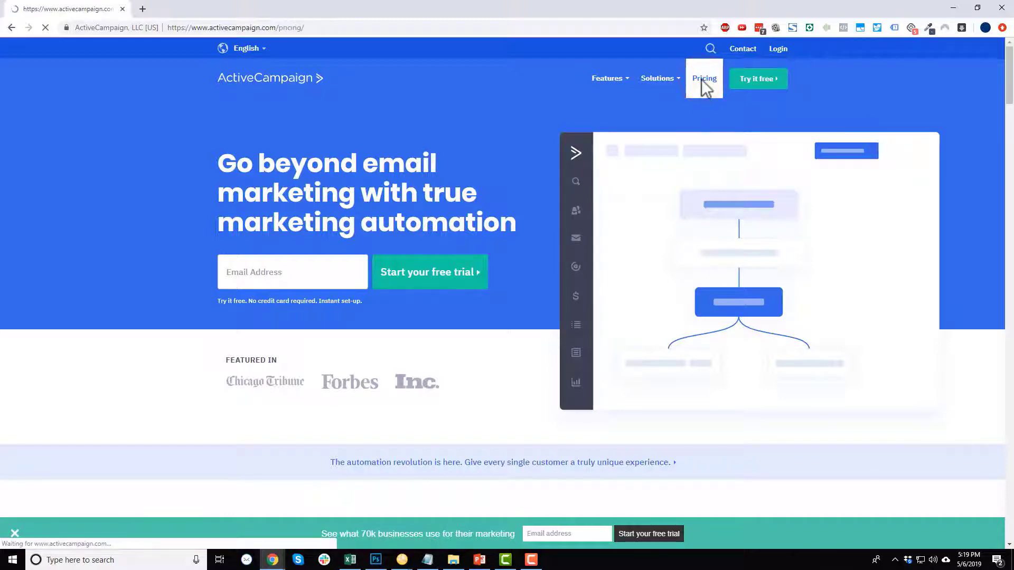
scroll(734, 237, down, 1)
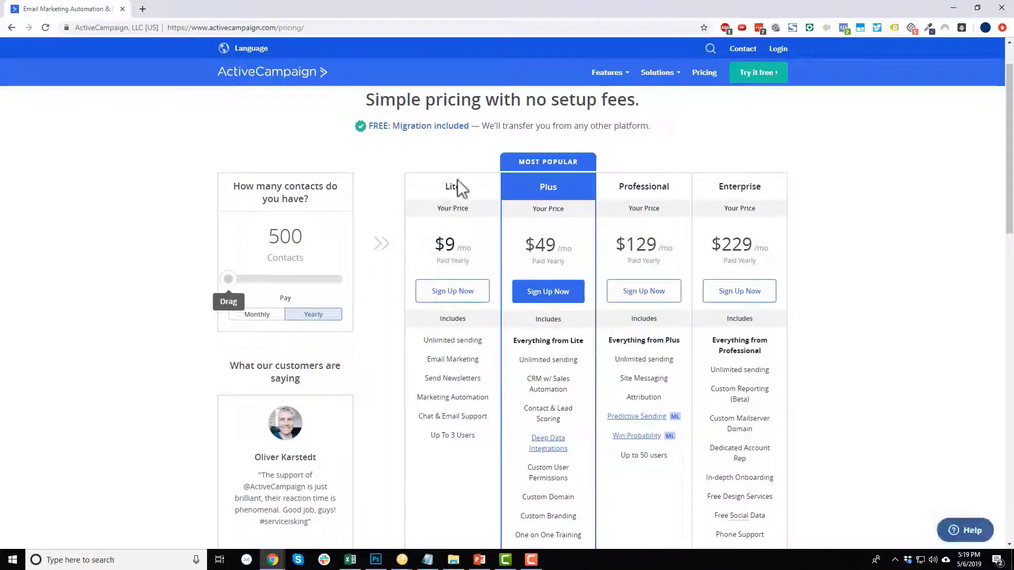
click(479, 560)
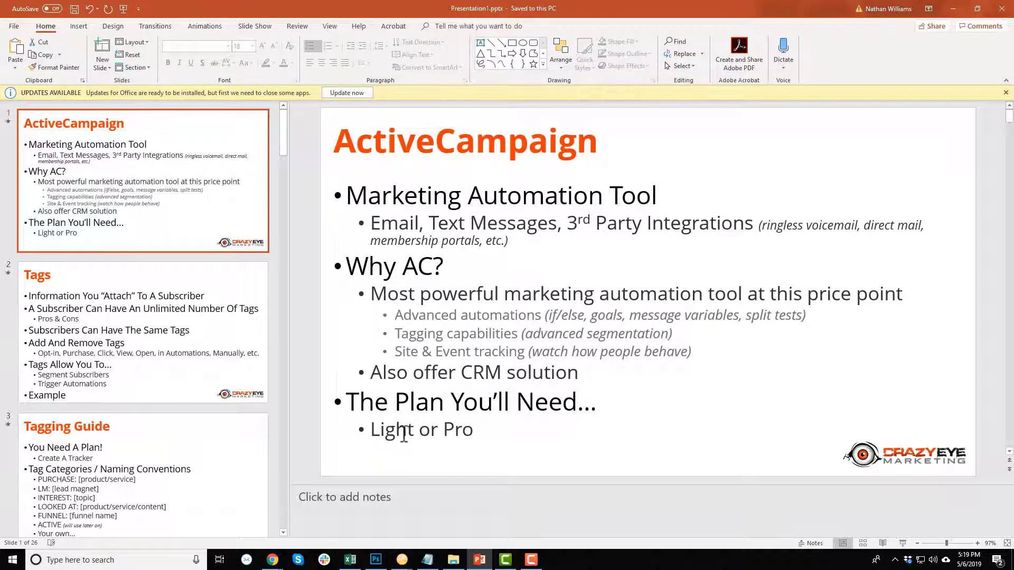
click(956, 12)
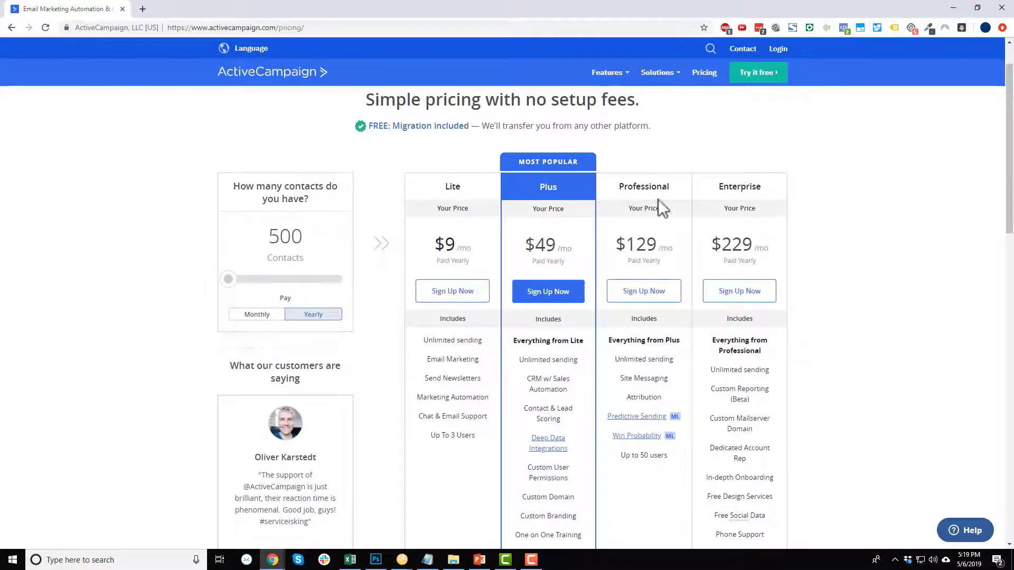
double_click(441, 186)
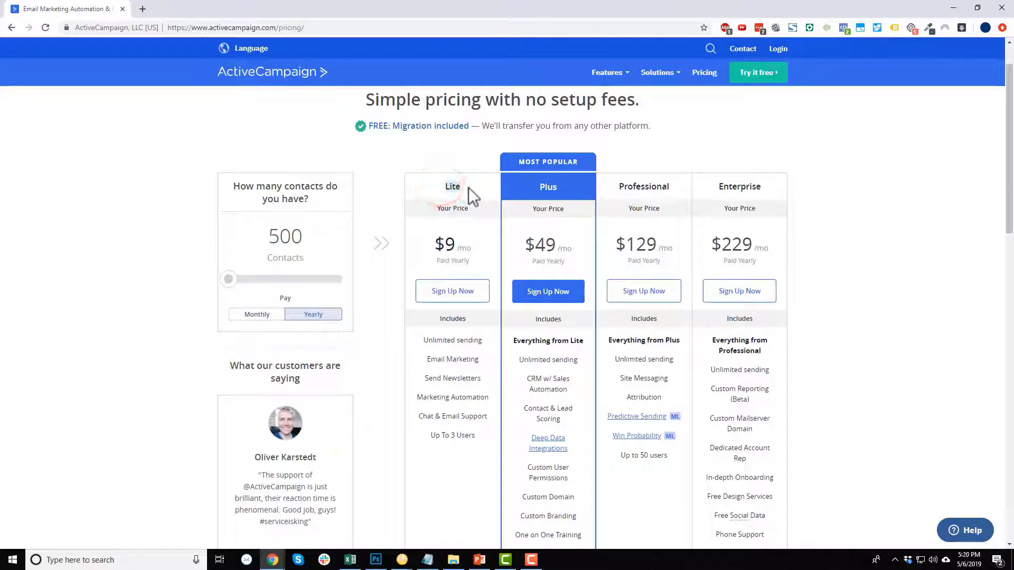
click(452, 186)
click(530, 188)
double_click(549, 189)
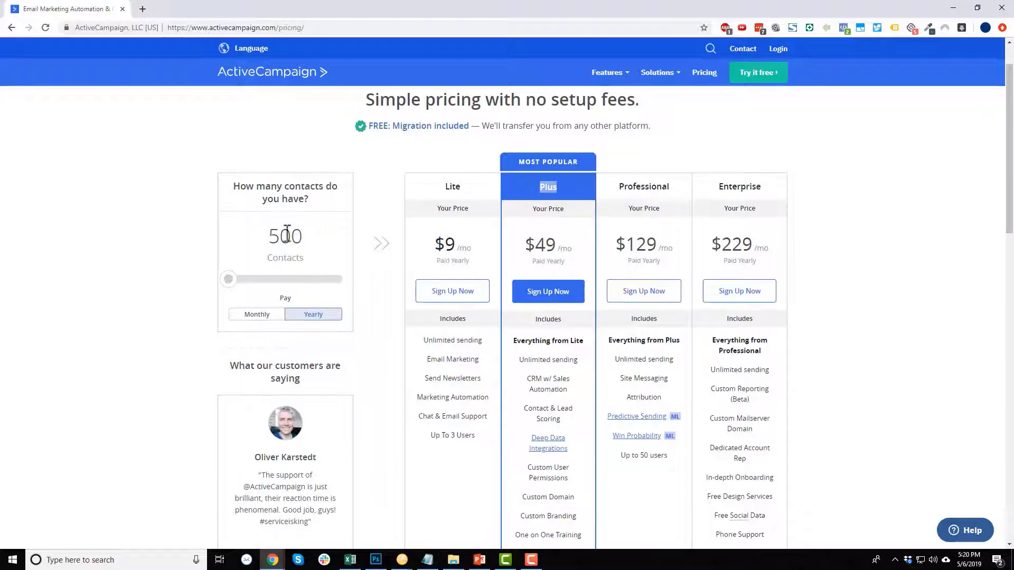
Compare monthly and yearly plan prices while adjusting the contact slider, finishing on yearly billing
click(257, 314)
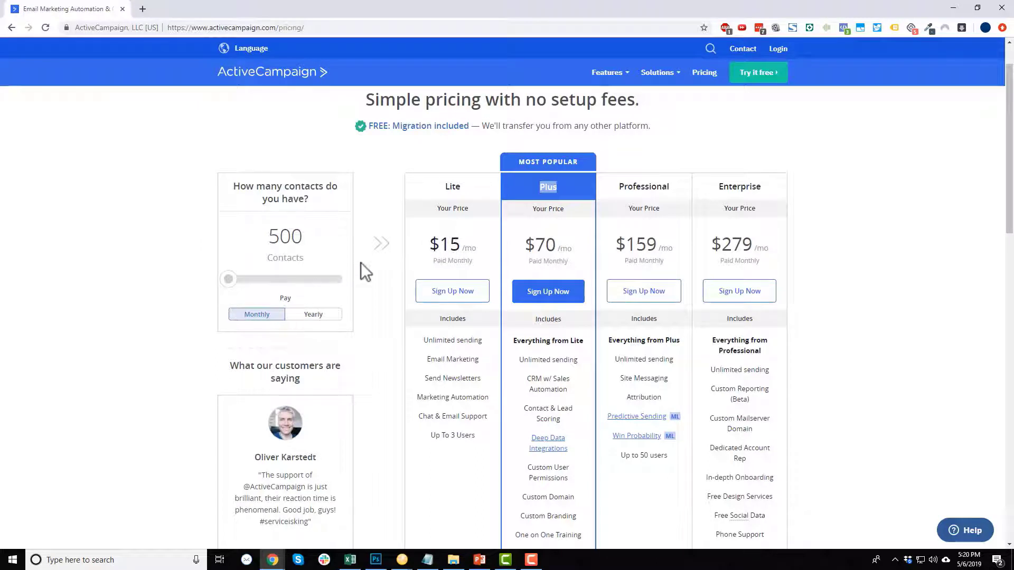
mouse_move(230, 280)
mouse_down()
mouse_move(300, 285)
mouse_move(243, 284)
mouse_up()
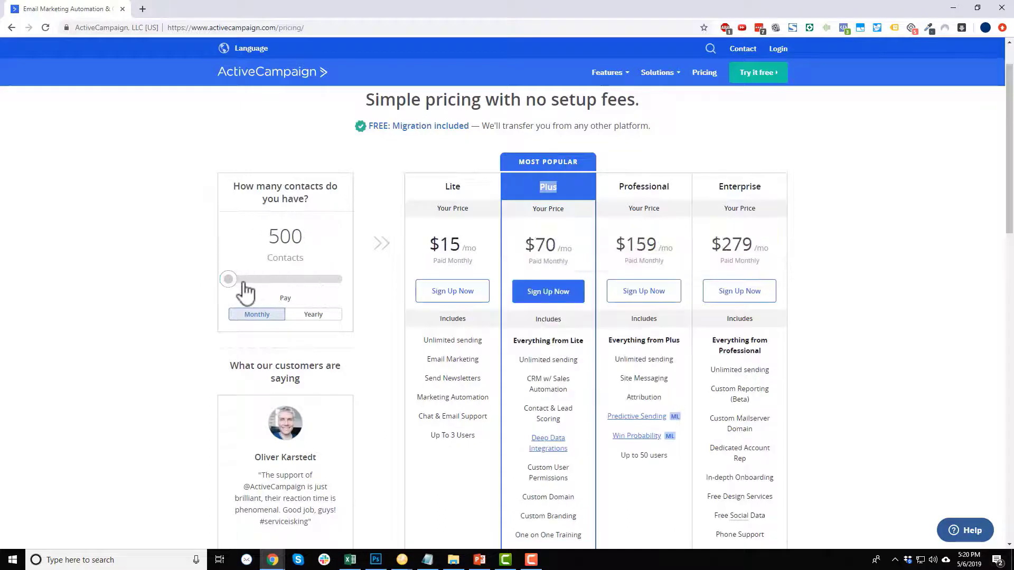
click(330, 317)
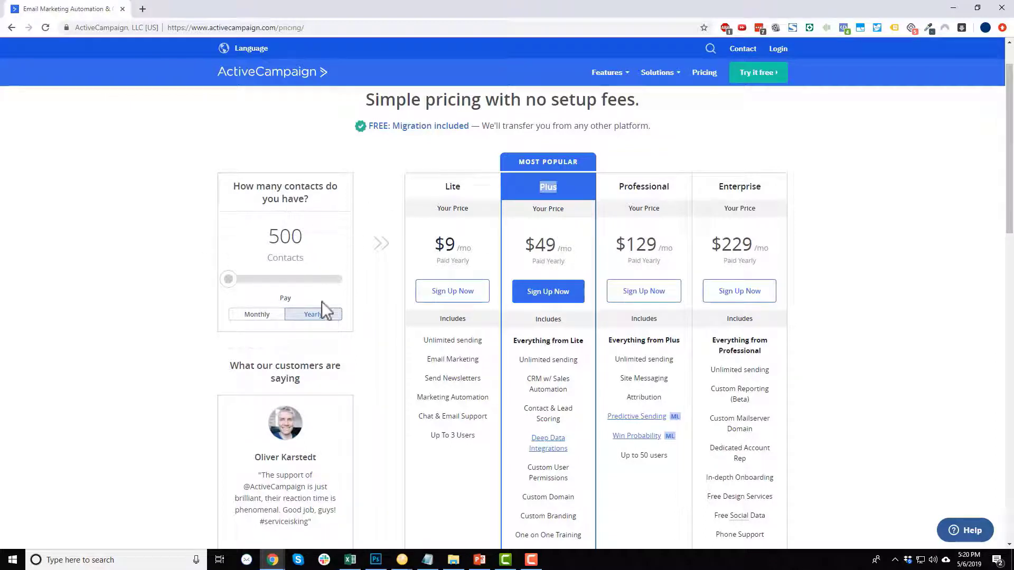
click(253, 316)
click(315, 314)
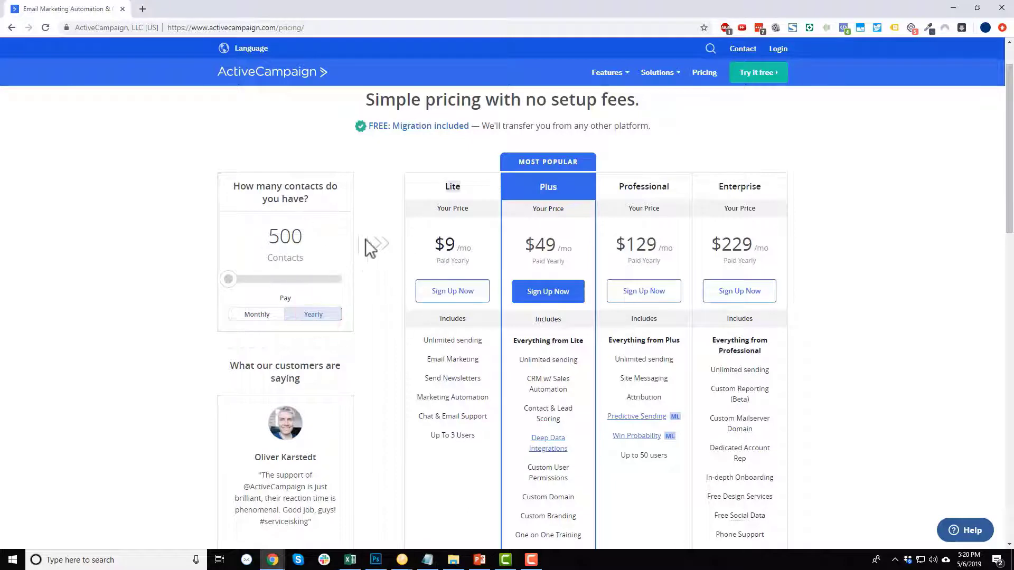
click(463, 194)
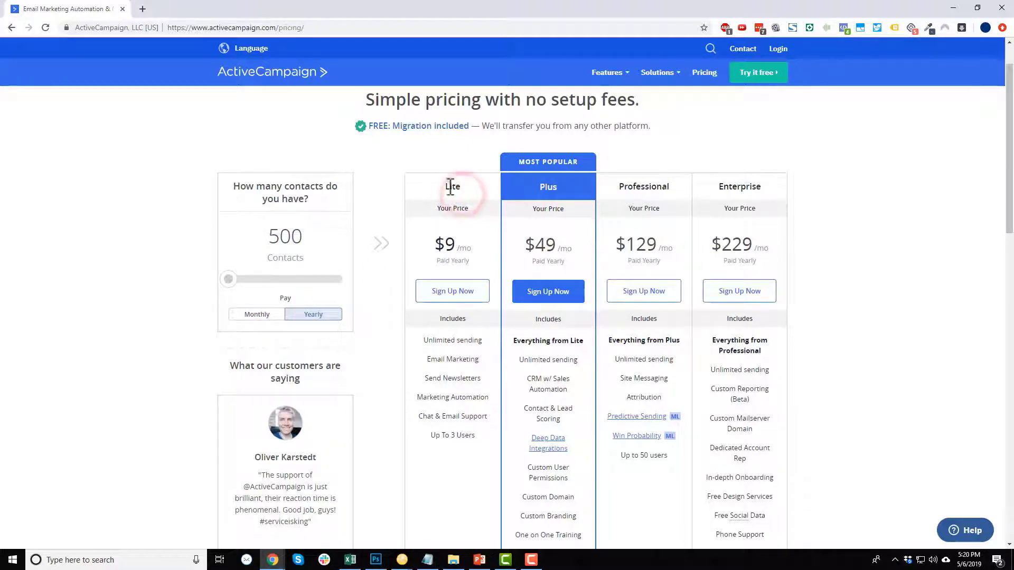
scroll(299, 292, down, 1)
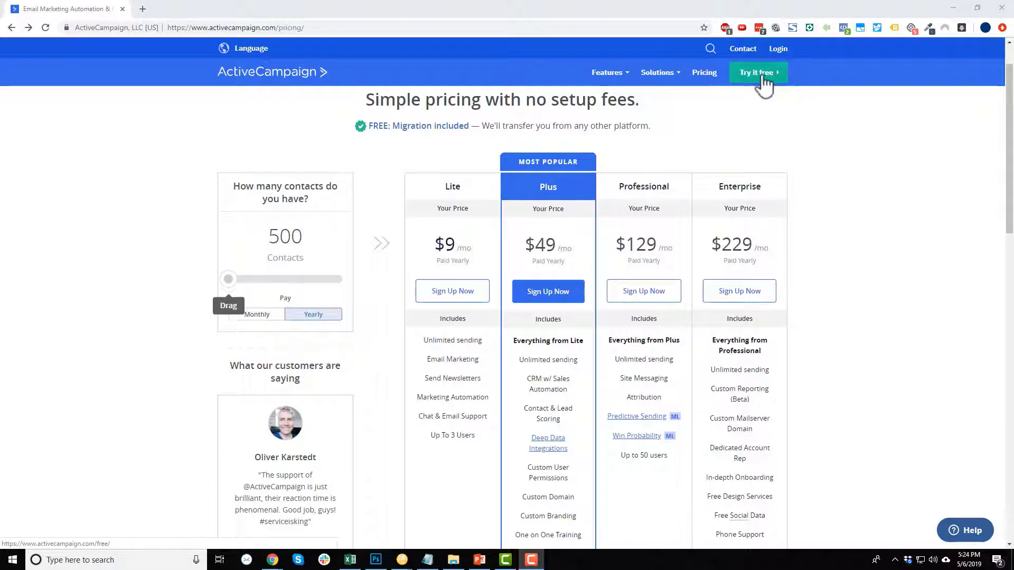
Start the free trial and submit a signup e-mail address to create the account
click(757, 79)
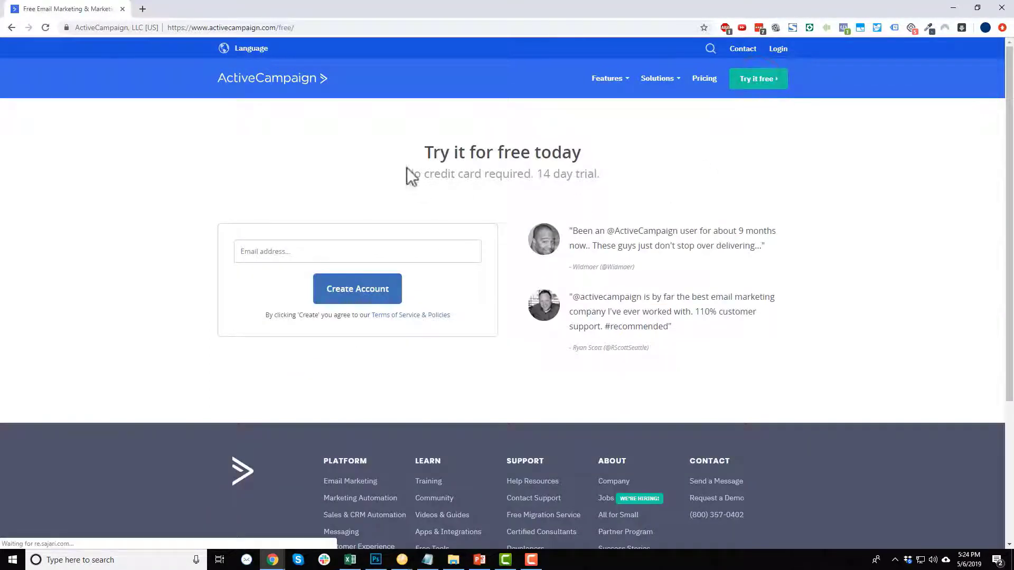
click(383, 254)
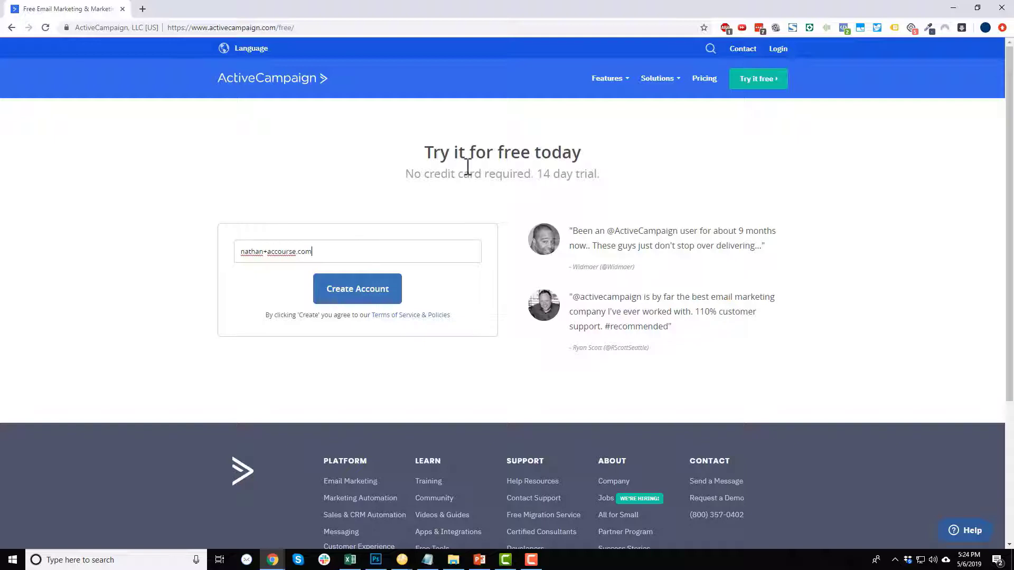
click(357, 289)
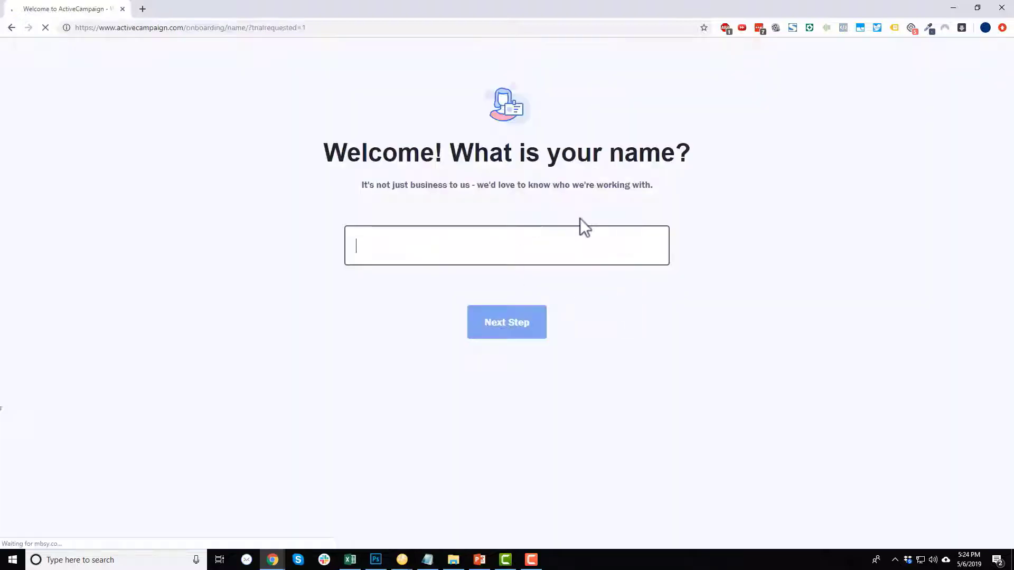
Enter your name, then choose E-Commerce / Retail, 1 employee and 500 - 1,000 contacts
click(589, 245)
text(Nathan Wi)
key(Return)
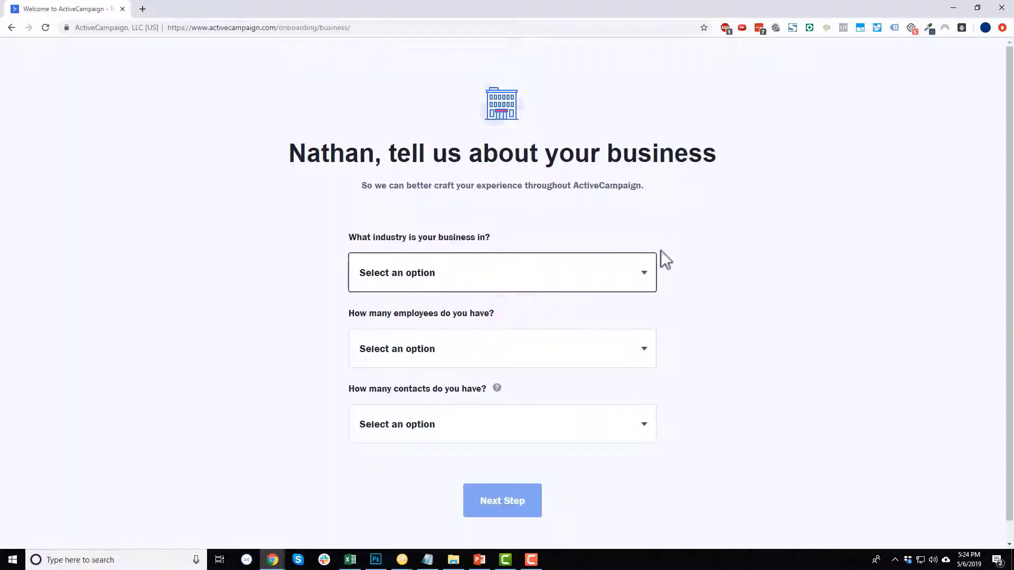
click(626, 257)
click(475, 331)
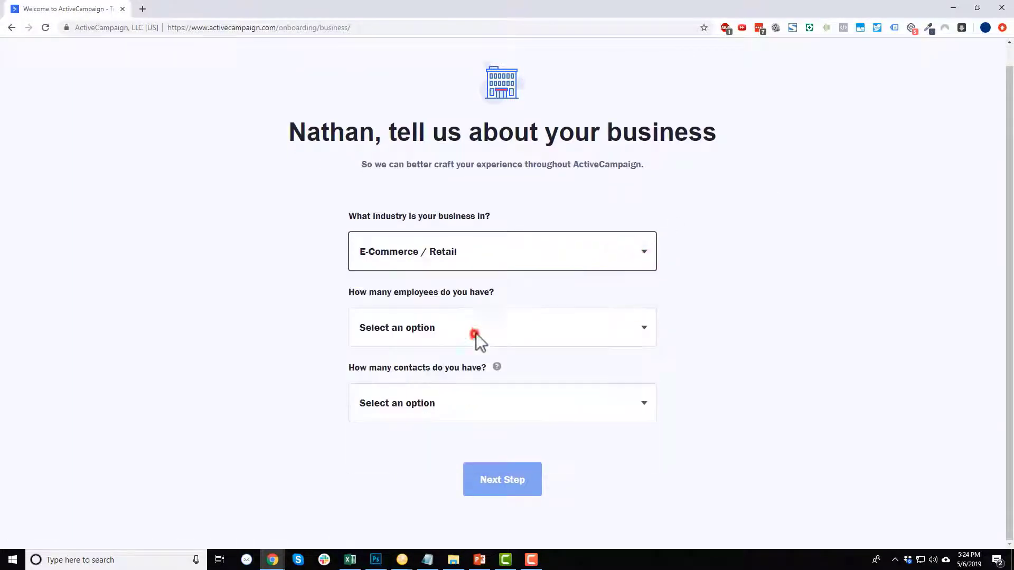
click(534, 330)
click(478, 380)
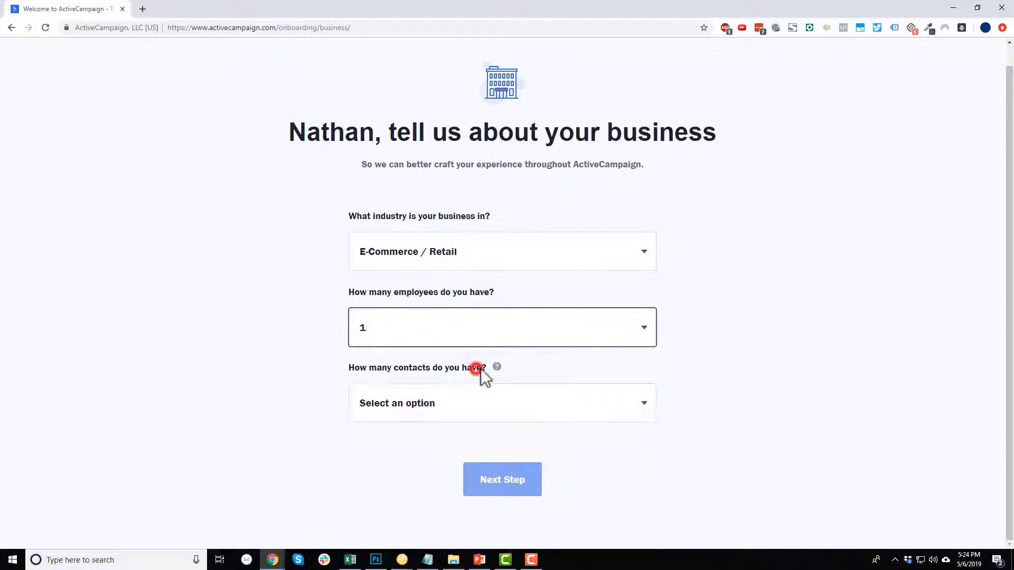
click(532, 411)
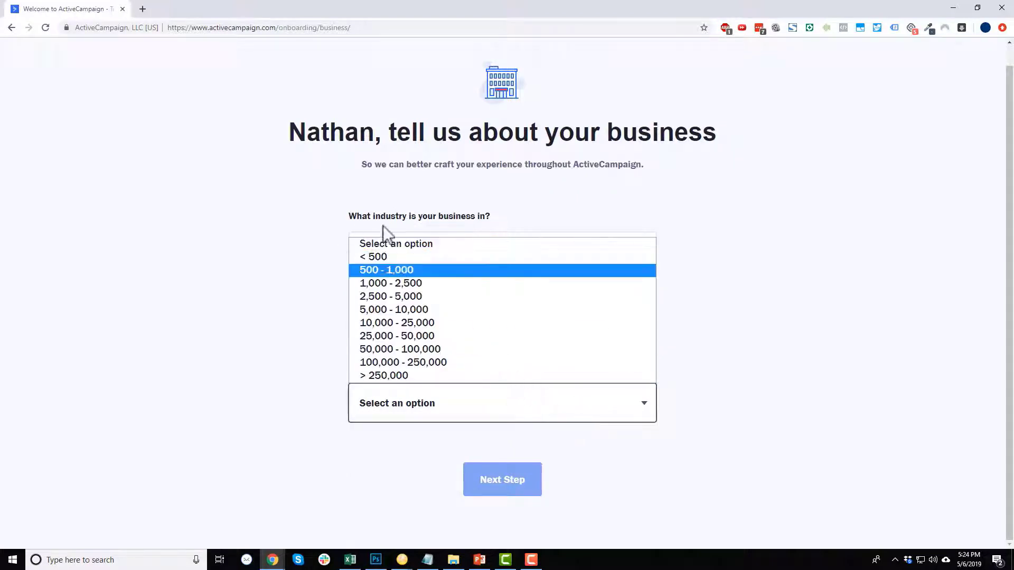
click(407, 269)
click(505, 485)
Pick the targeted, segmented emails goal and continue past the goals step
scroll(581, 287, down, 3)
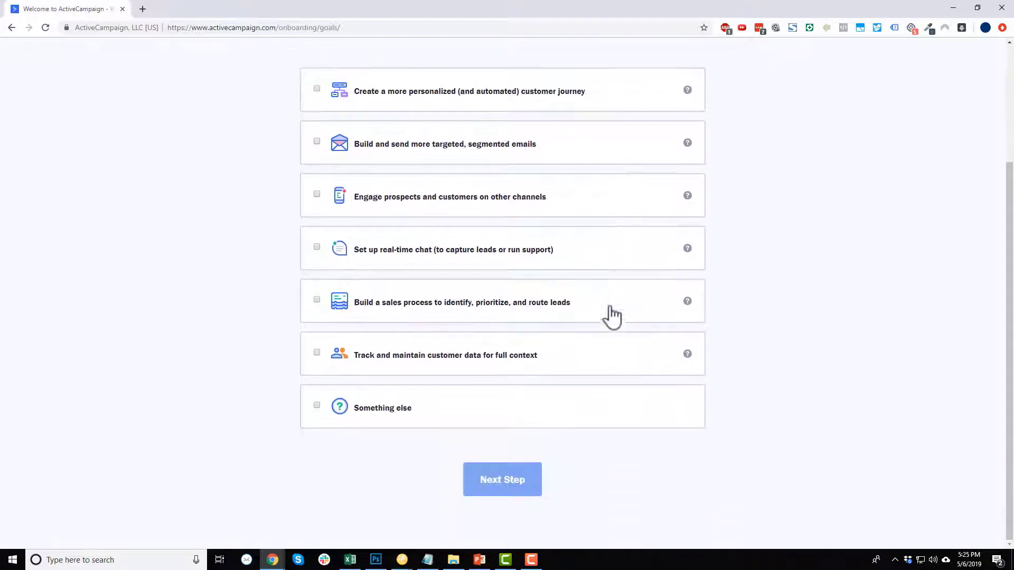
scroll(549, 405, up, 2)
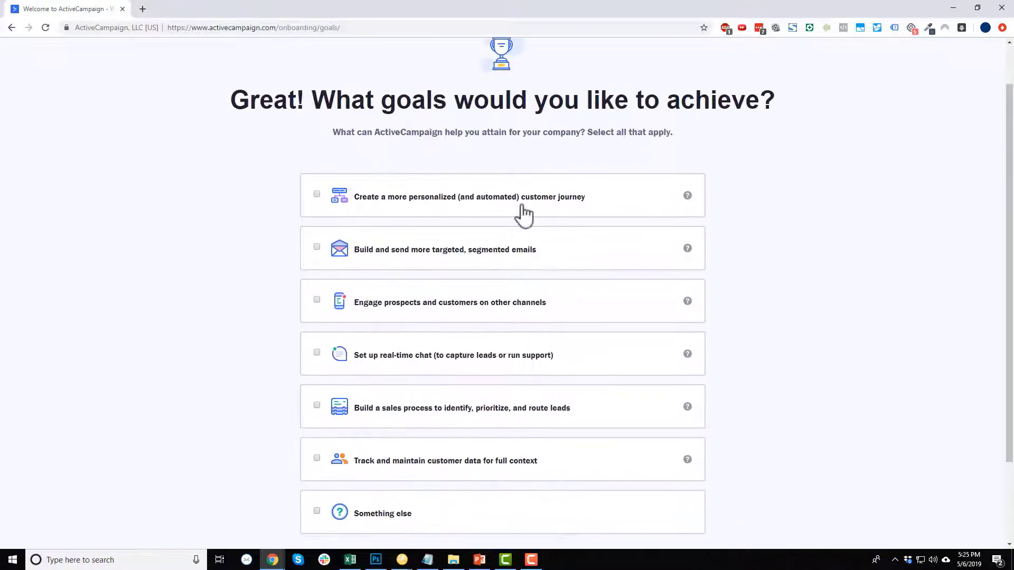
click(478, 251)
scroll(550, 362, down, 2)
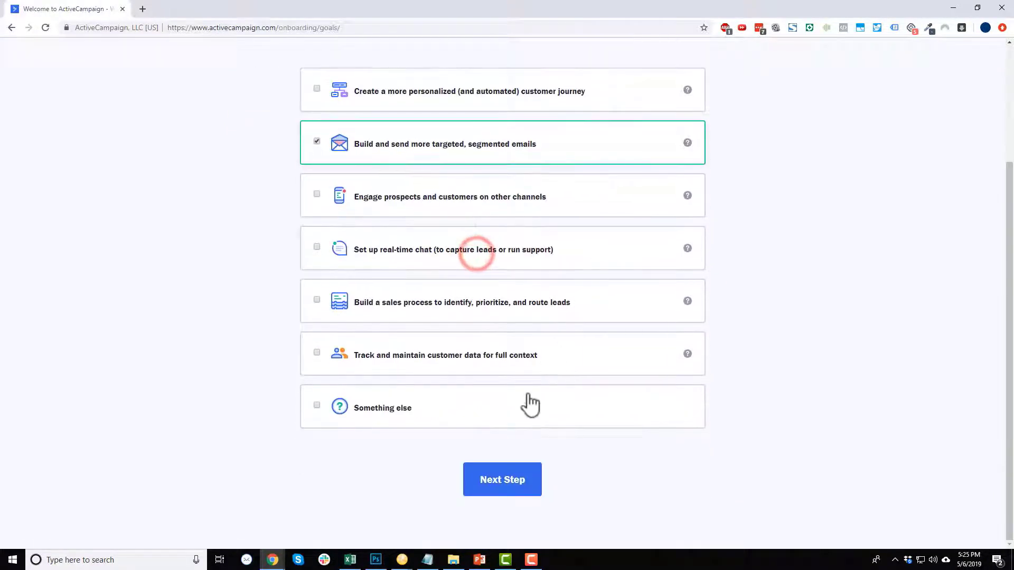
click(515, 478)
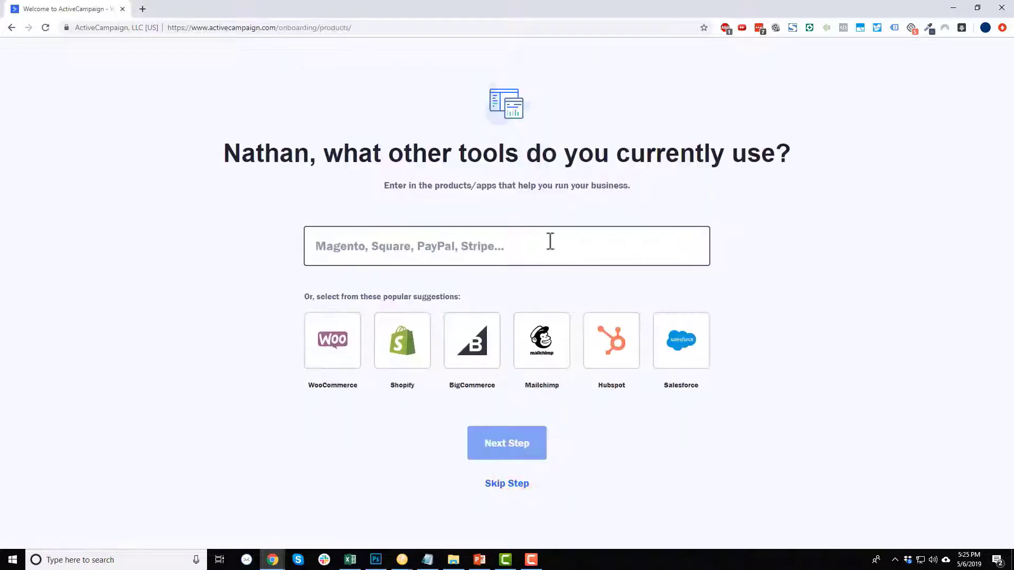
Skip the other-tools question, set the account password, and finish onboarding
click(507, 483)
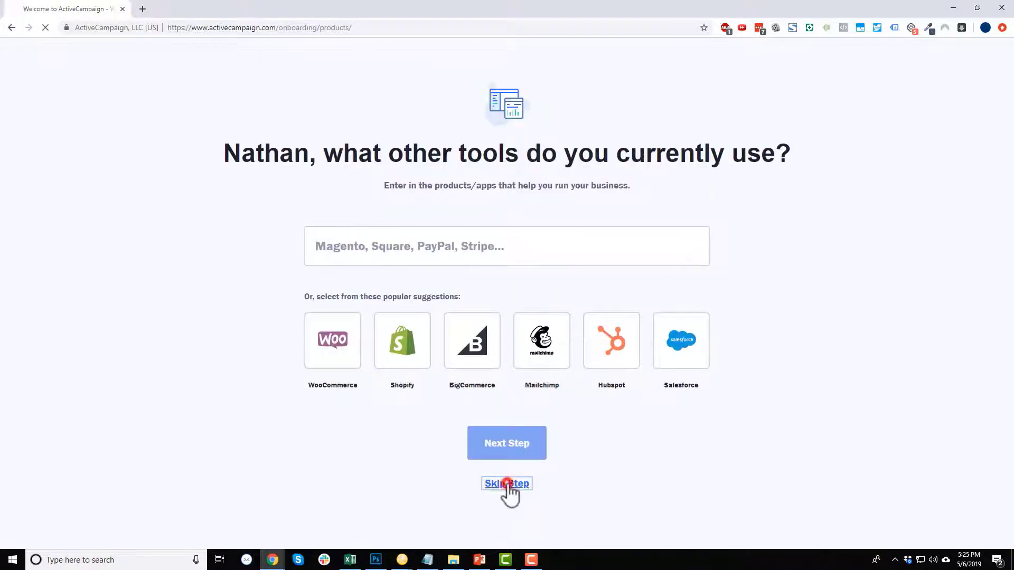
key(ctrl+v)
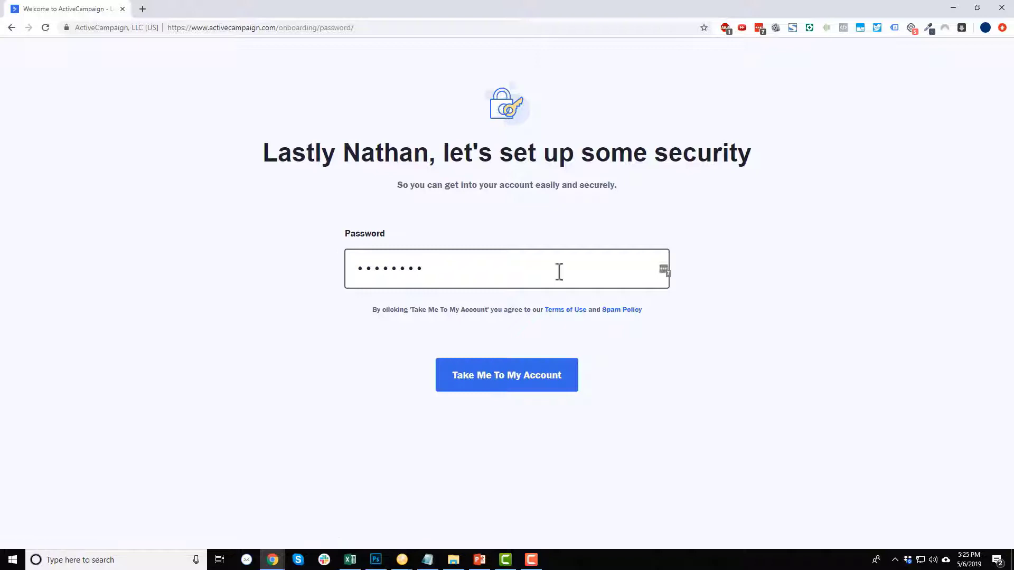
double_click(558, 270)
click(539, 376)
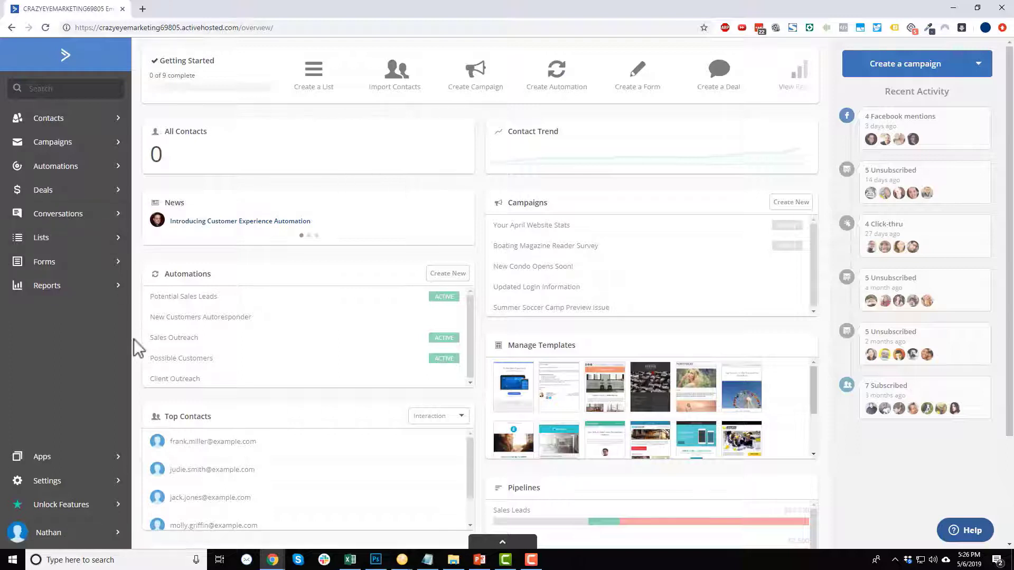
Open Billing & Upgrade from the user menu and show the Lite plan
mouse_move(78, 536)
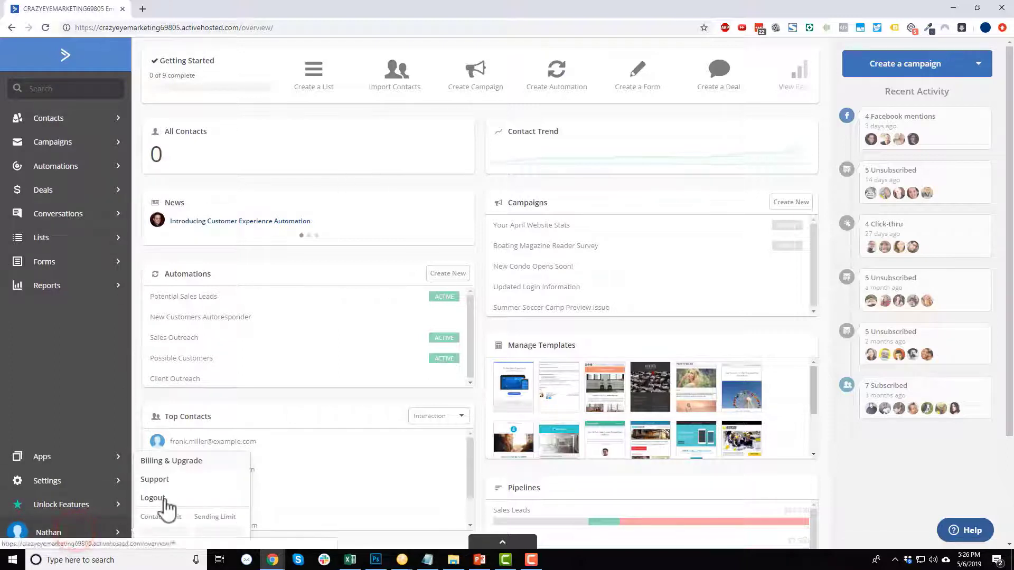
click(178, 462)
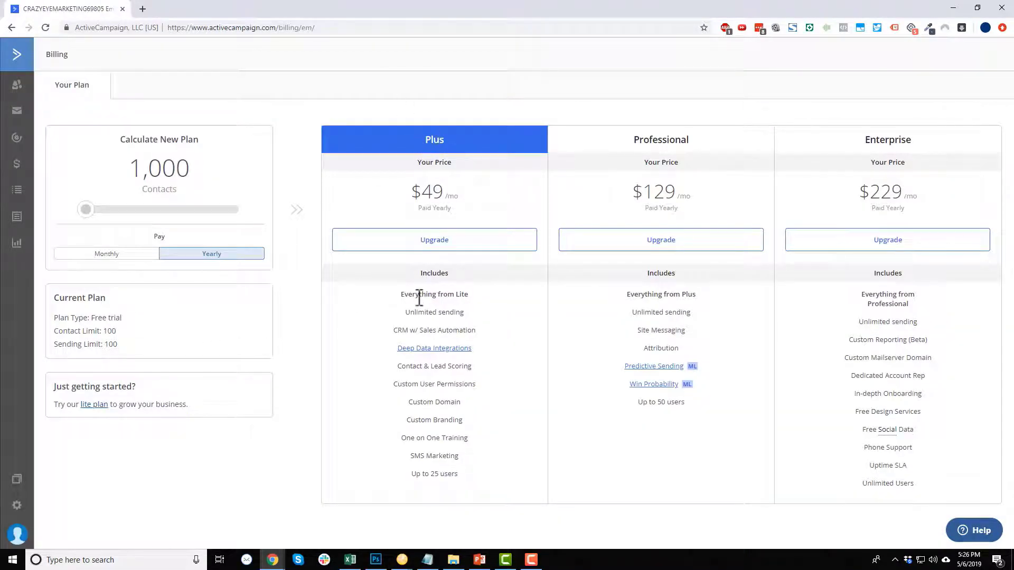
click(100, 404)
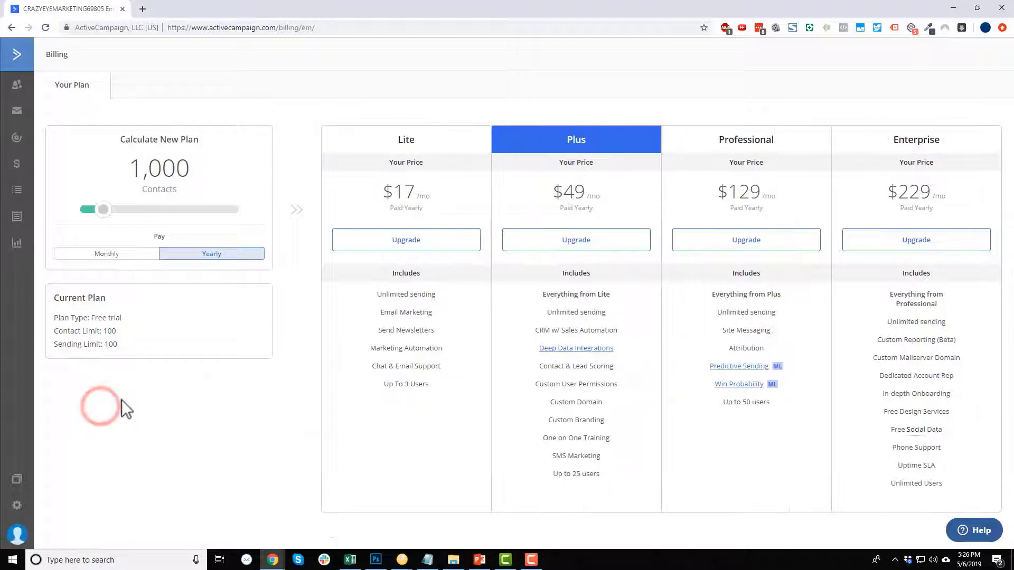
Compare monthly and yearly prices at 500 contacts, ending on yearly billing
click(117, 253)
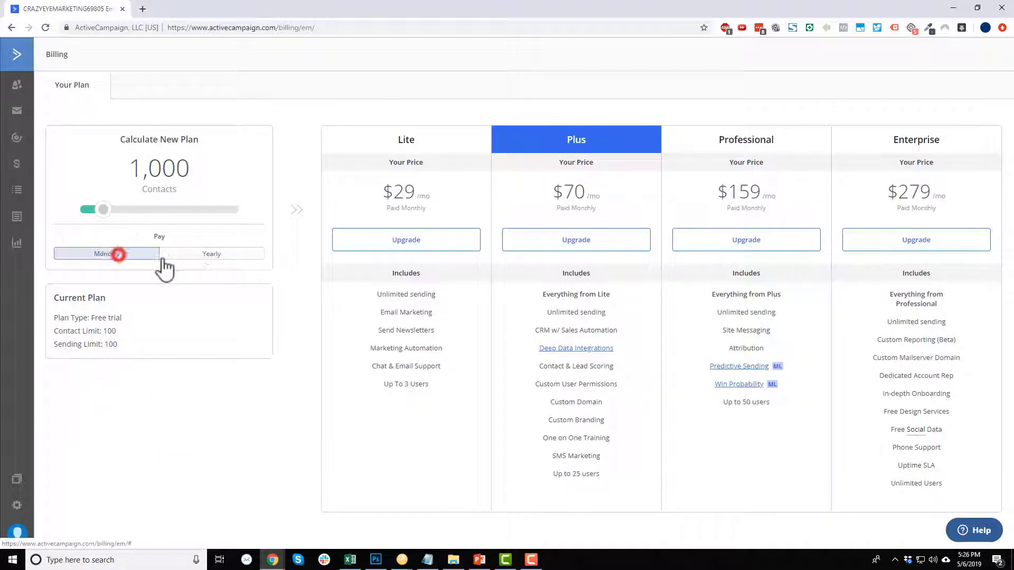
click(200, 254)
drag(103, 210, 84, 210)
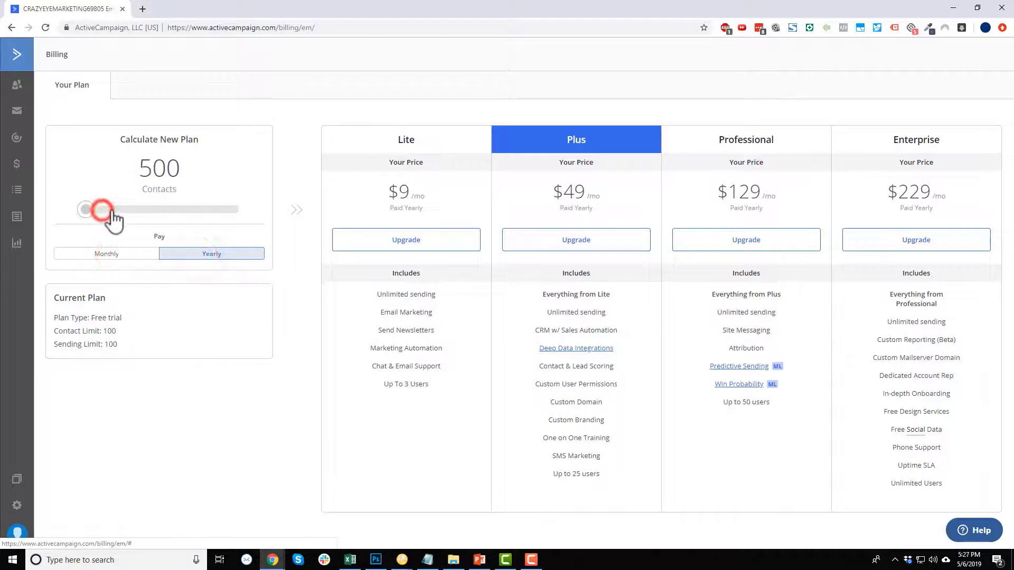
click(139, 255)
click(217, 256)
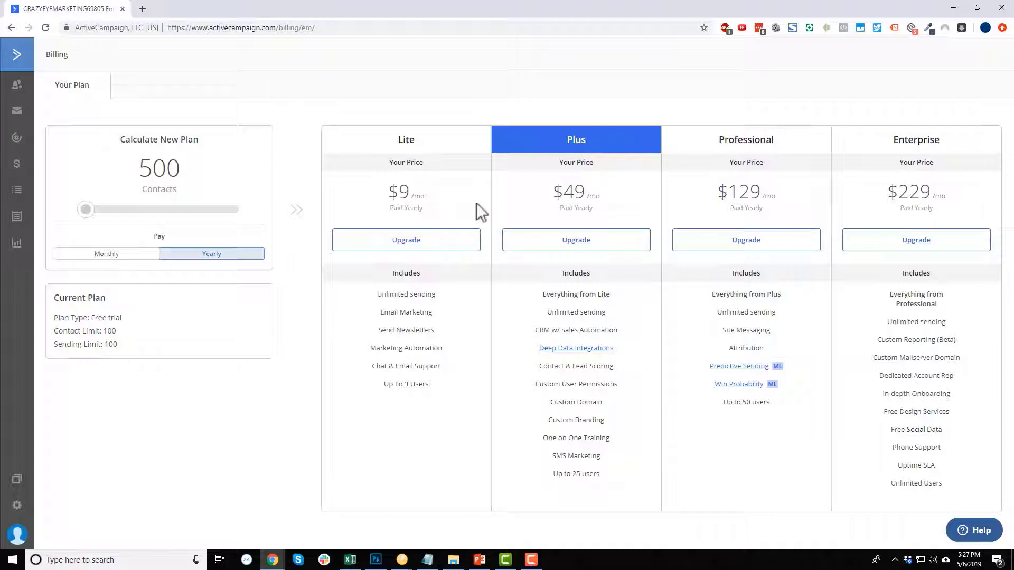
Open the Settings gear in the sidebar to review Account Information
click(16, 507)
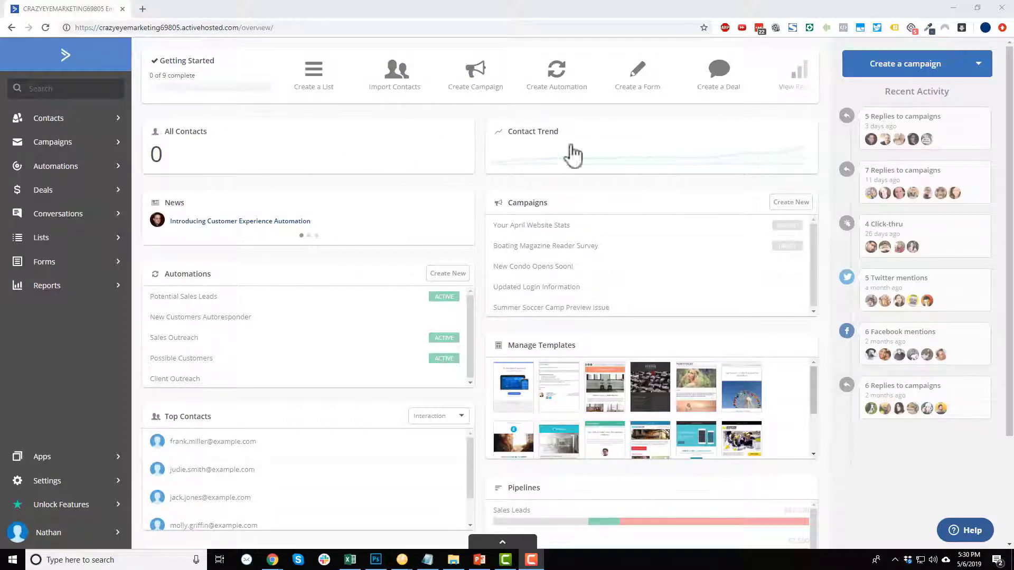
Move the Pipelines widget above Manage Templates and close it with its X
scroll(575, 158, down, 2)
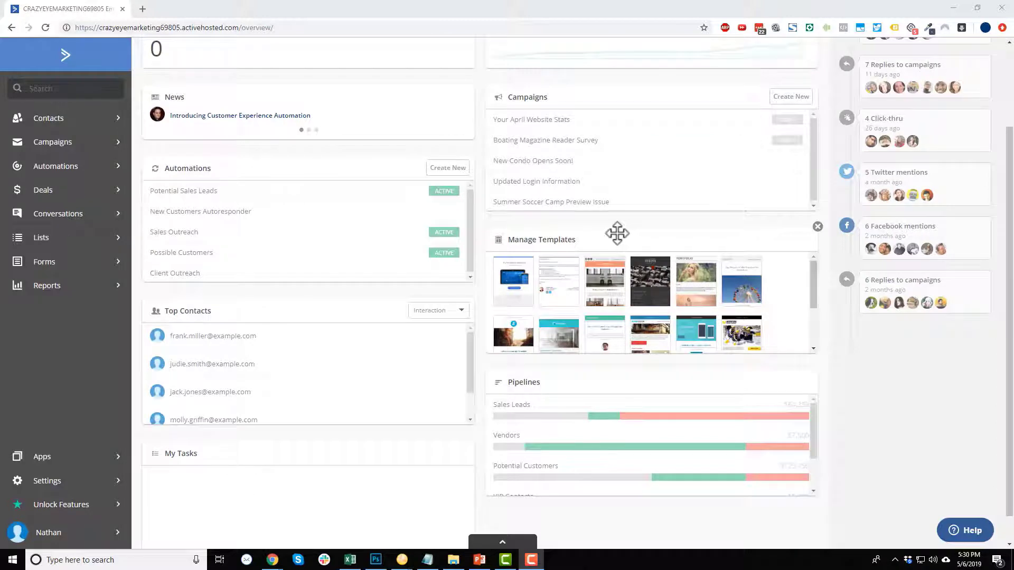
scroll(616, 234, up, 2)
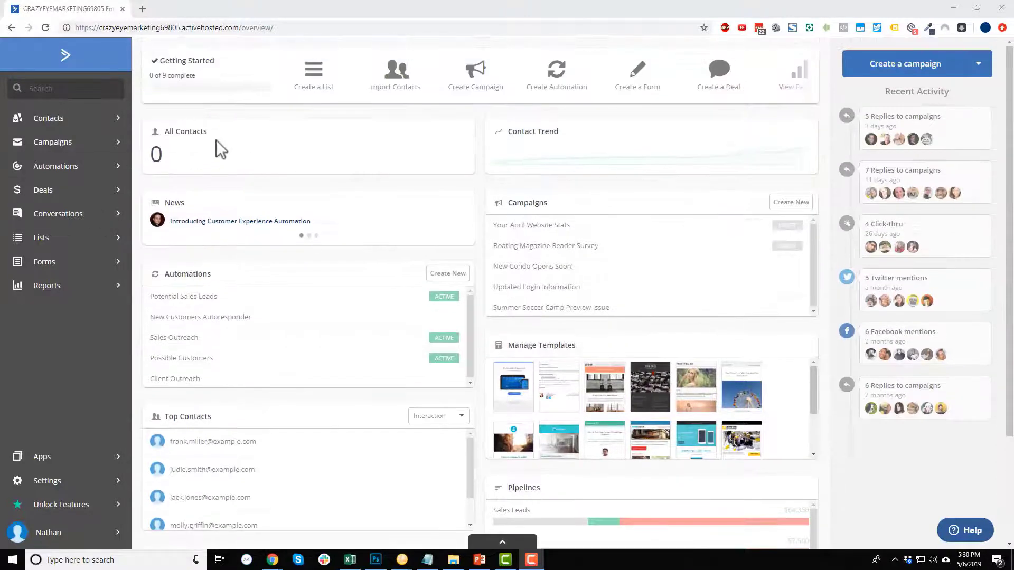
scroll(438, 195, down, 1)
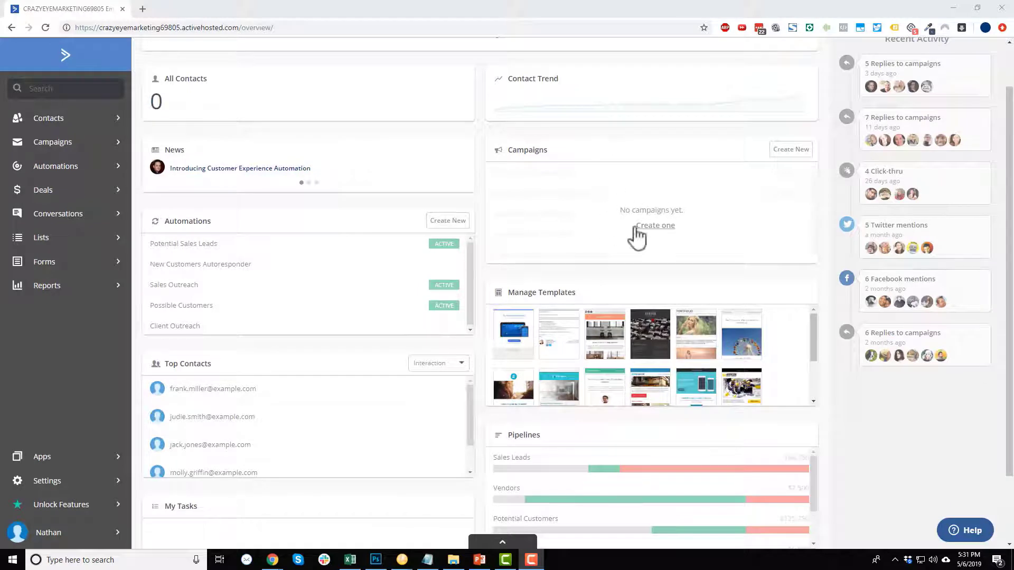
scroll(315, 299, down, 1)
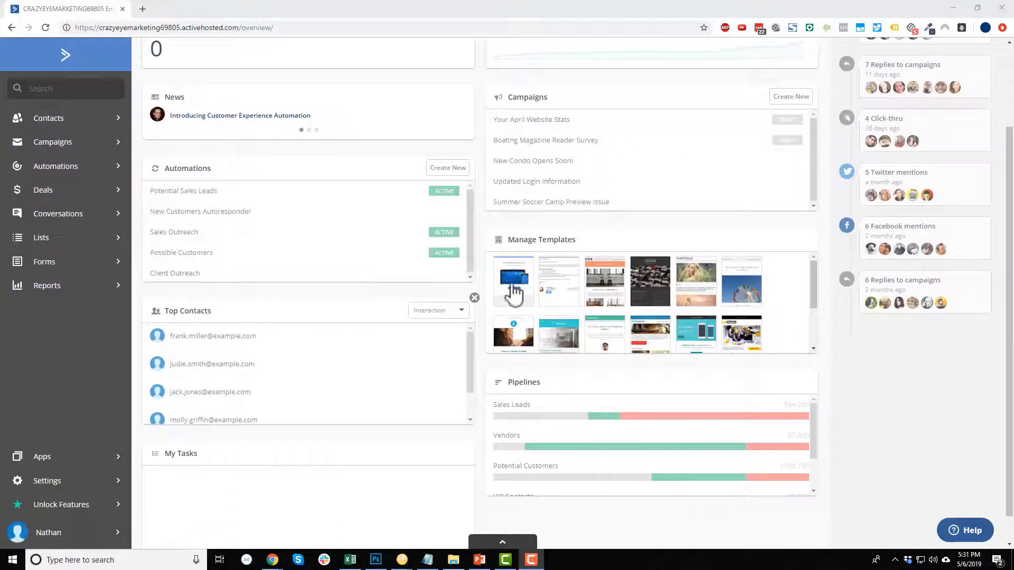
scroll(600, 248, down, 2)
scroll(498, 406, down, 1)
drag(567, 351, 572, 185)
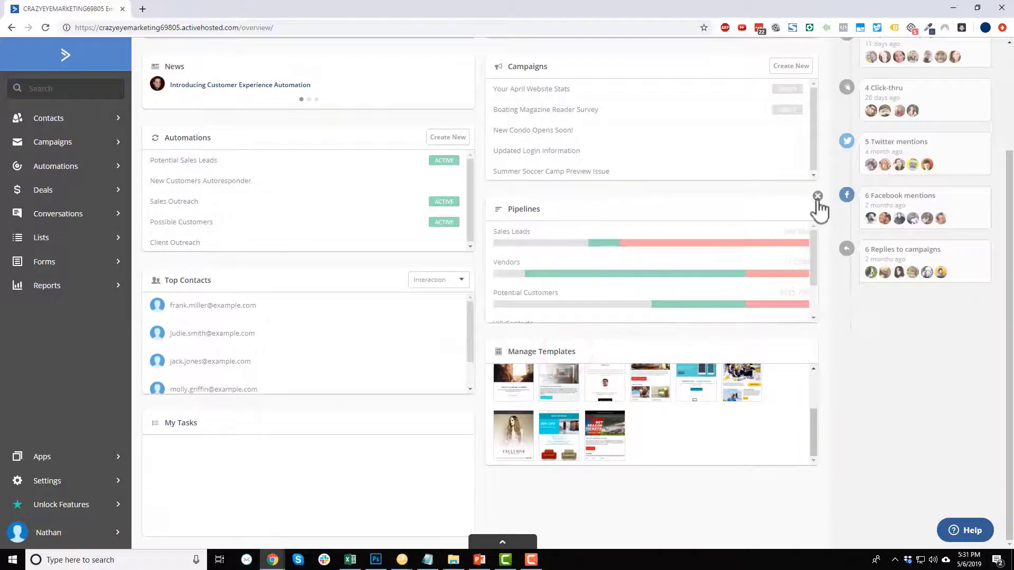
click(818, 196)
scroll(633, 401, up, 2)
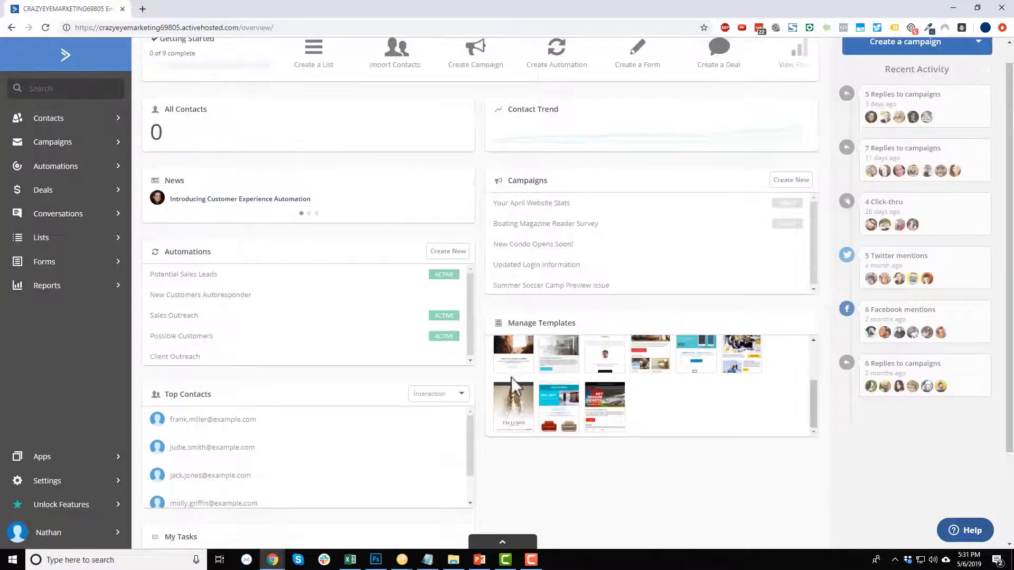
scroll(558, 401, up, 1)
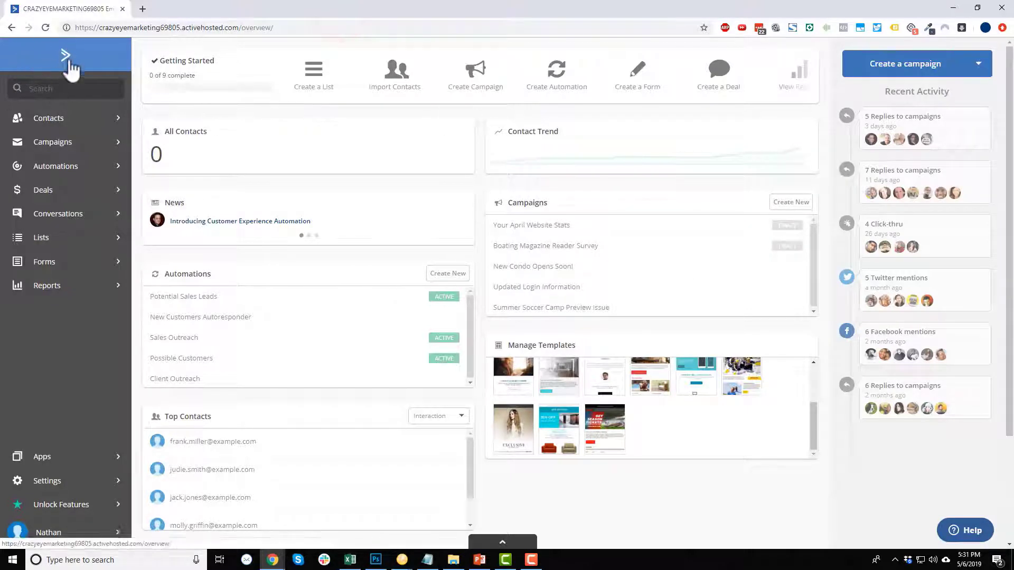
Go to the Contacts section from the left sidebar to see its empty contact list
click(69, 88)
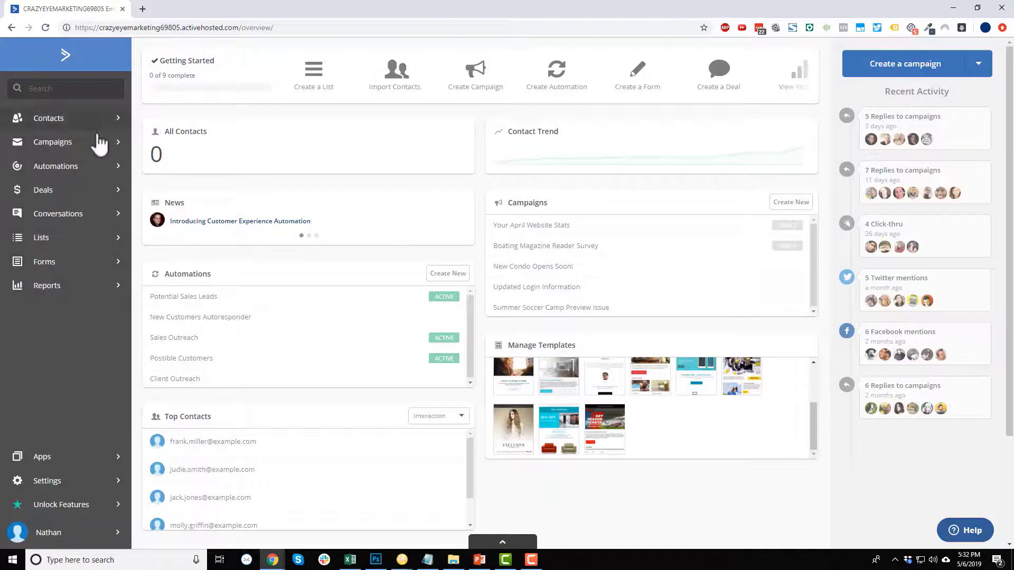
click(59, 125)
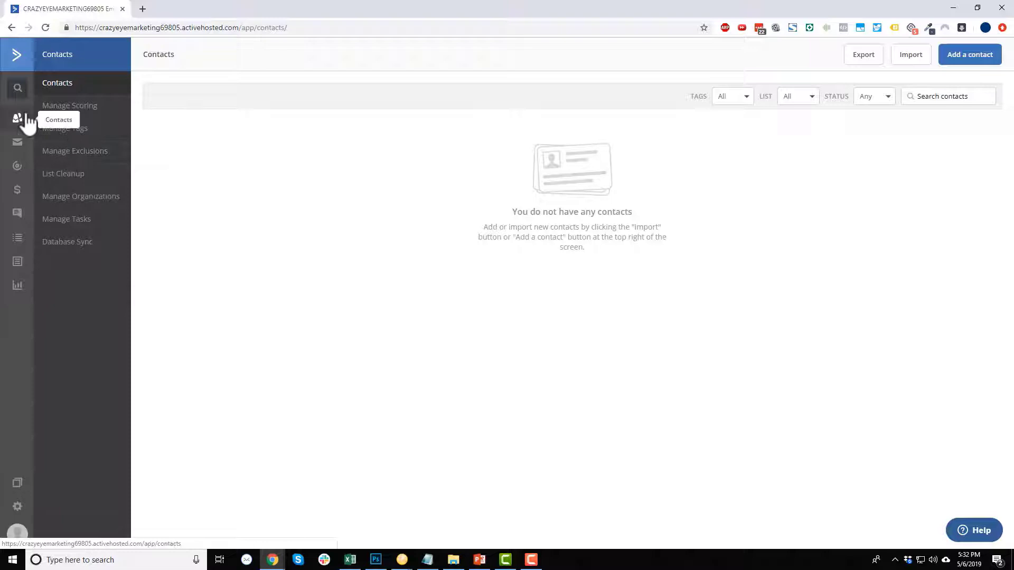
View empty Campaigns, close the Start Crafting Beautiful Emails pop-up, then go to Automations
click(18, 142)
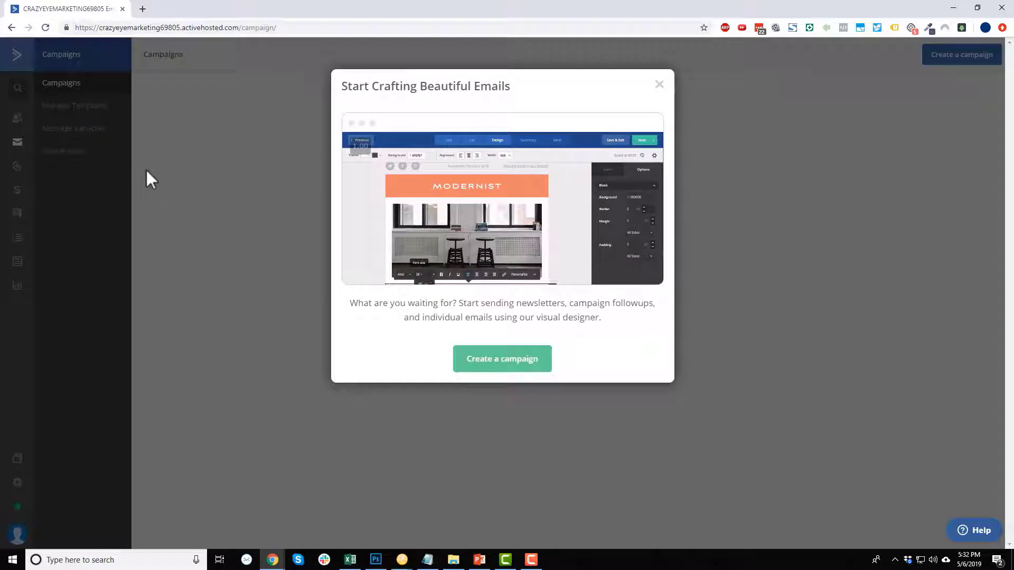
click(659, 86)
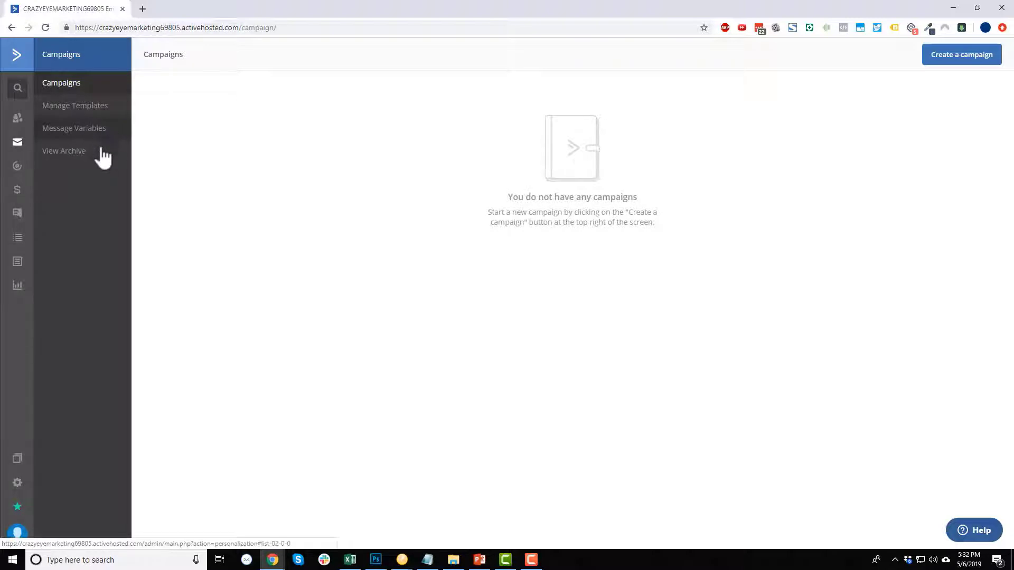
click(16, 167)
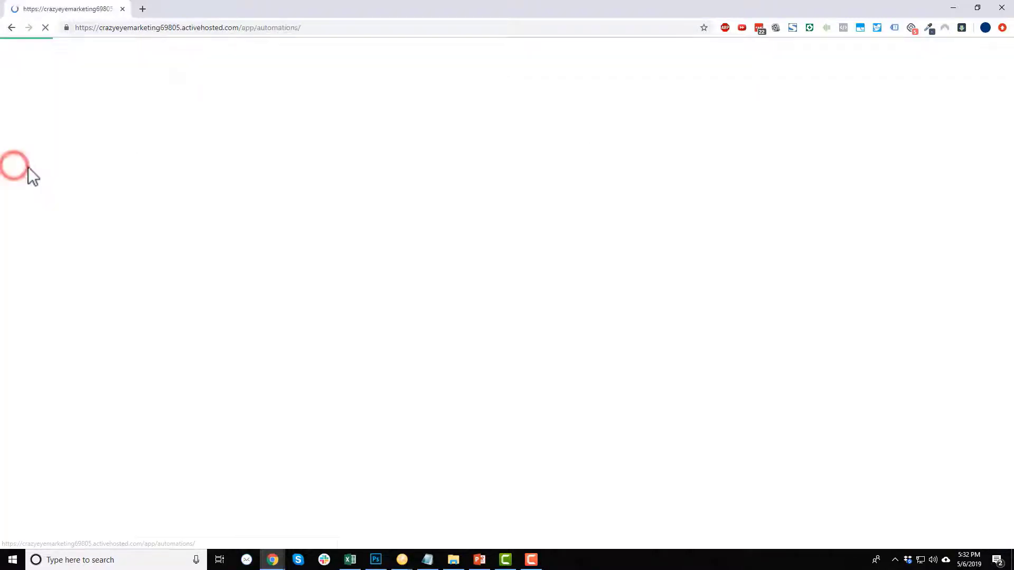
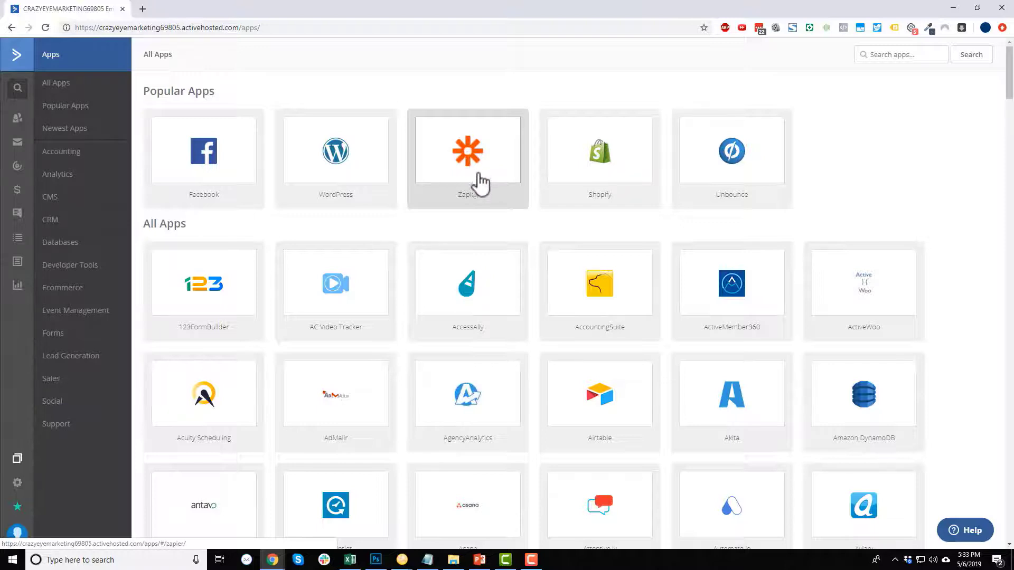
Open Settings from the sidebar to reach the Account Information section
scroll(479, 176, down, 1)
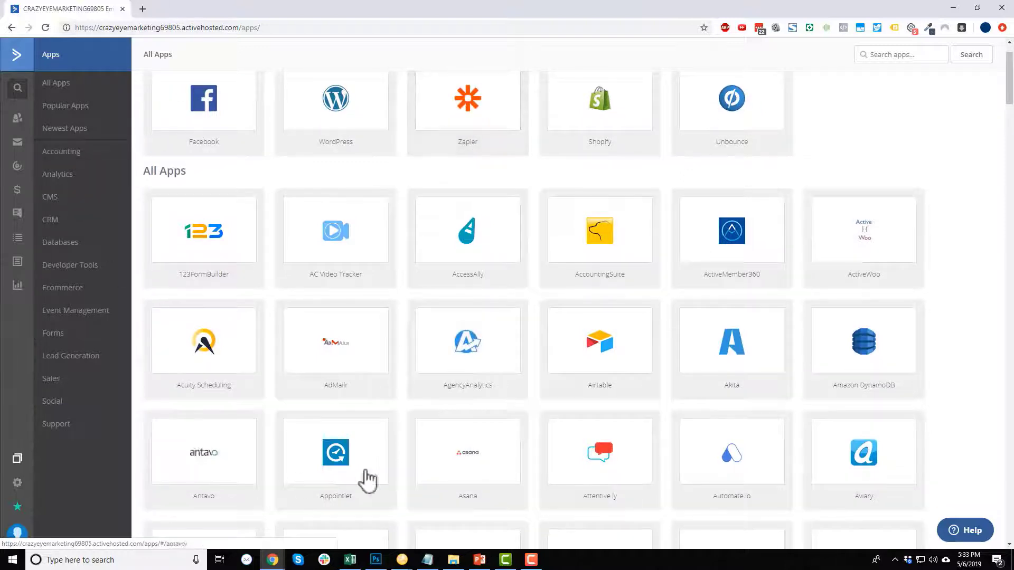
click(17, 485)
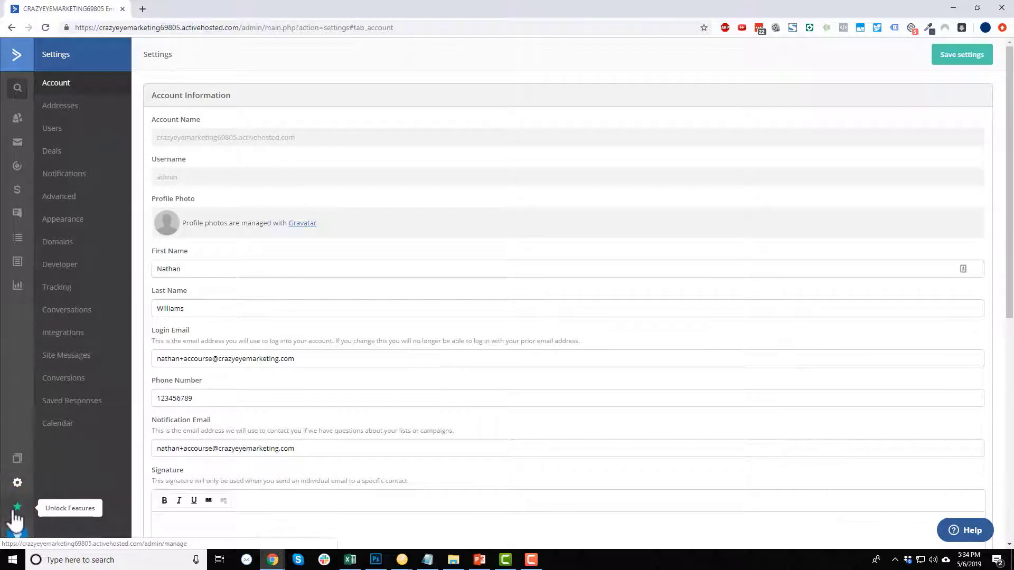
Look through the avatar menu and Help suggestions, then go back to the overview dashboard
scroll(32, 544, down, 4)
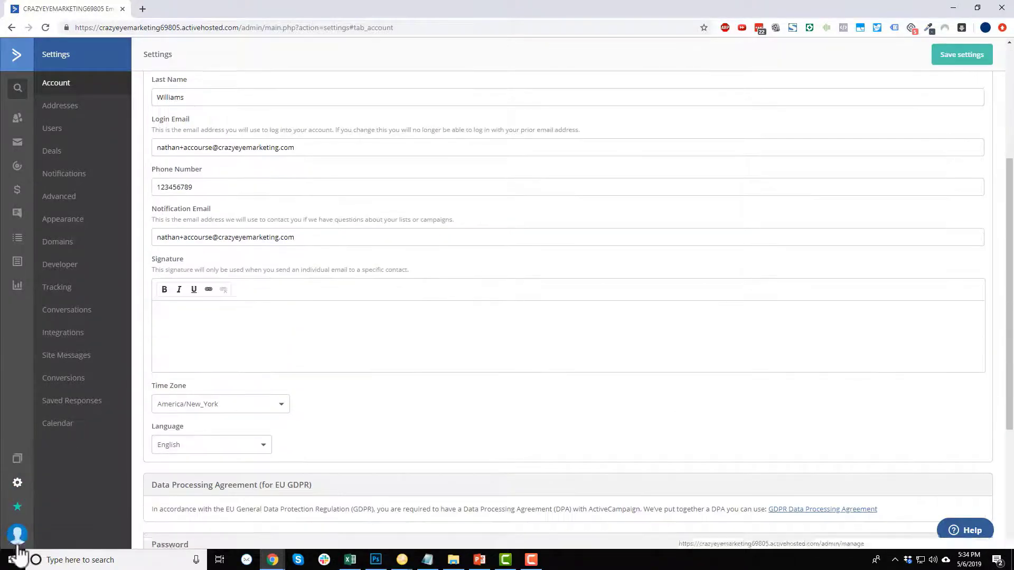
click(18, 536)
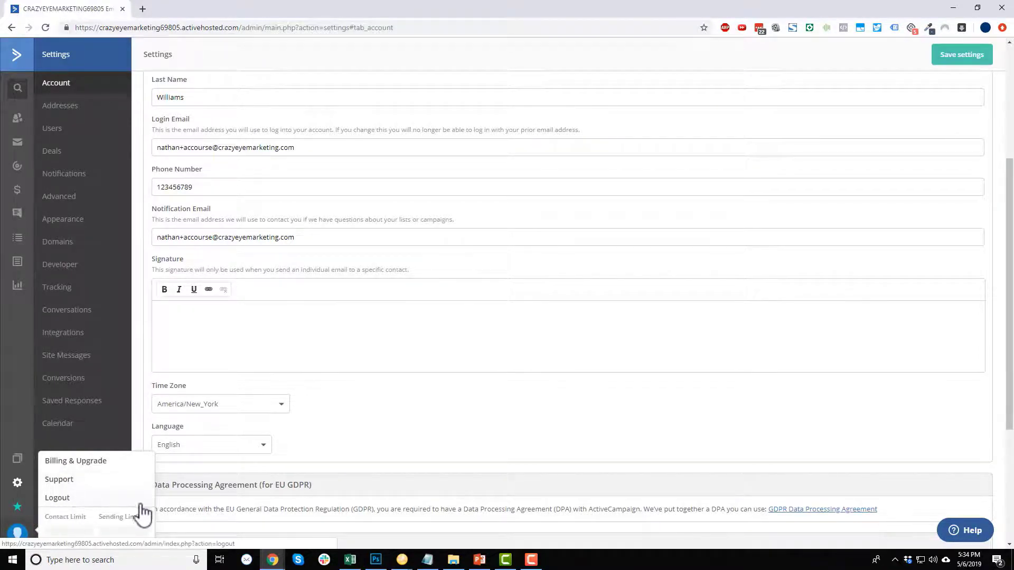
click(962, 544)
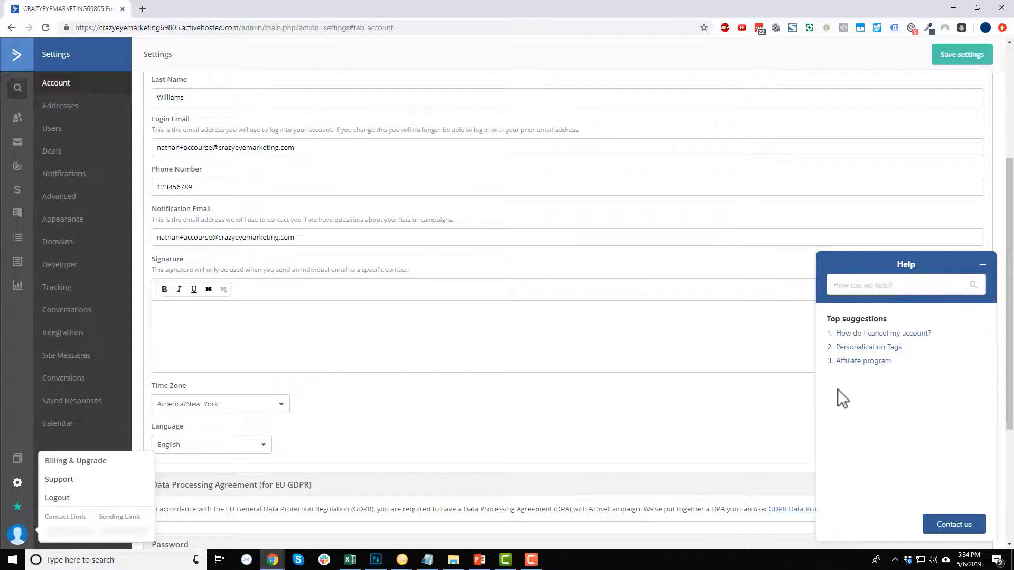
click(695, 237)
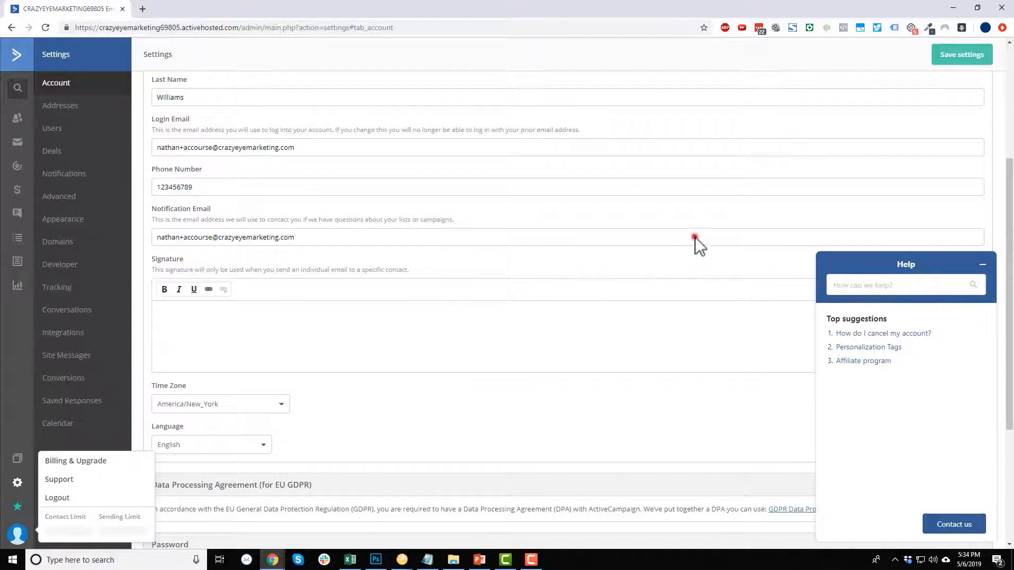
click(16, 55)
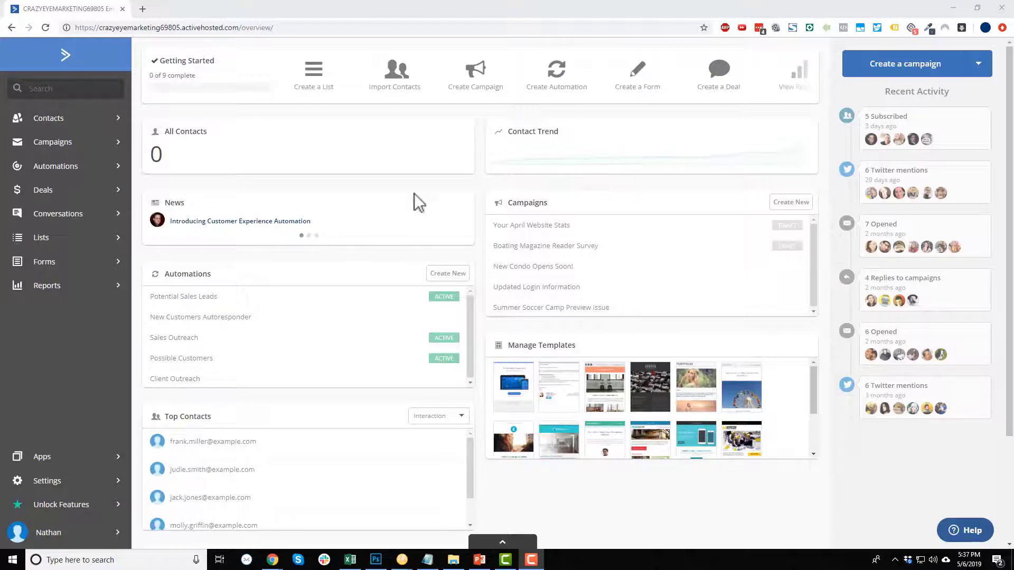
Go to Settings > Addresses, which currently shows no addresses
click(76, 489)
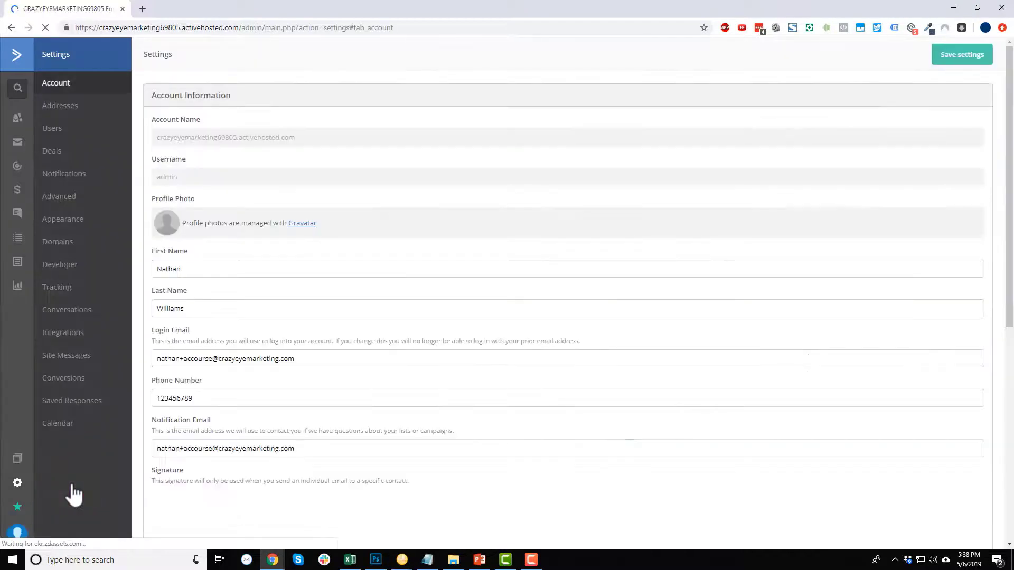
click(63, 108)
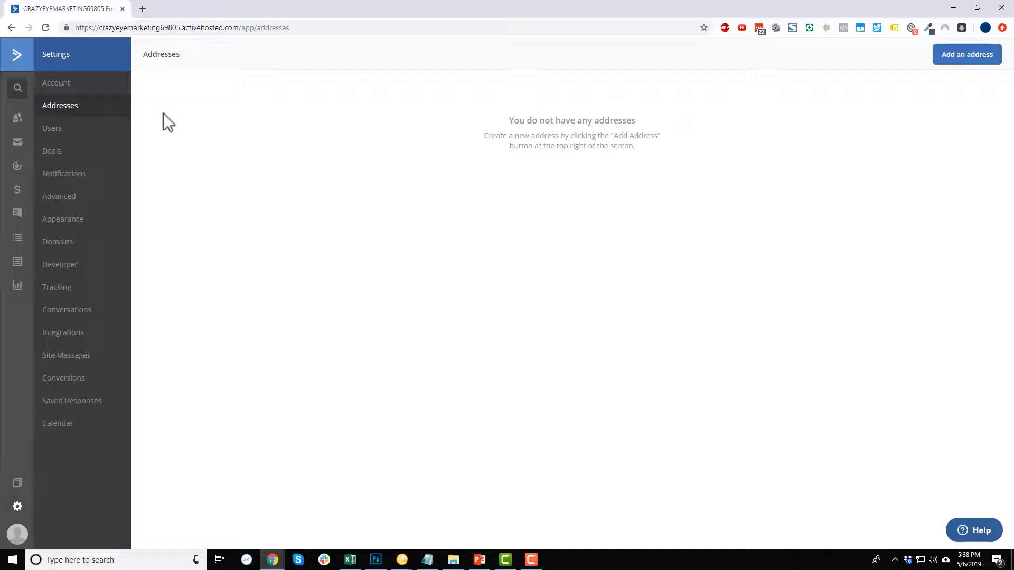
Start a new address for 'Crazy Eye Media, LLC' and enter its PO Box street address
click(956, 66)
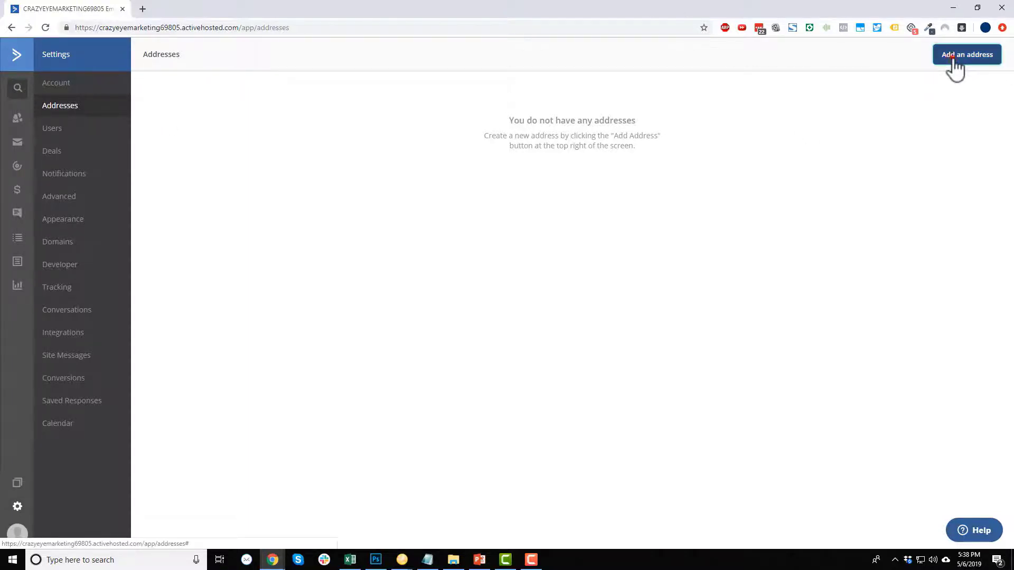
click(530, 167)
text(Crazy Eye Medi)
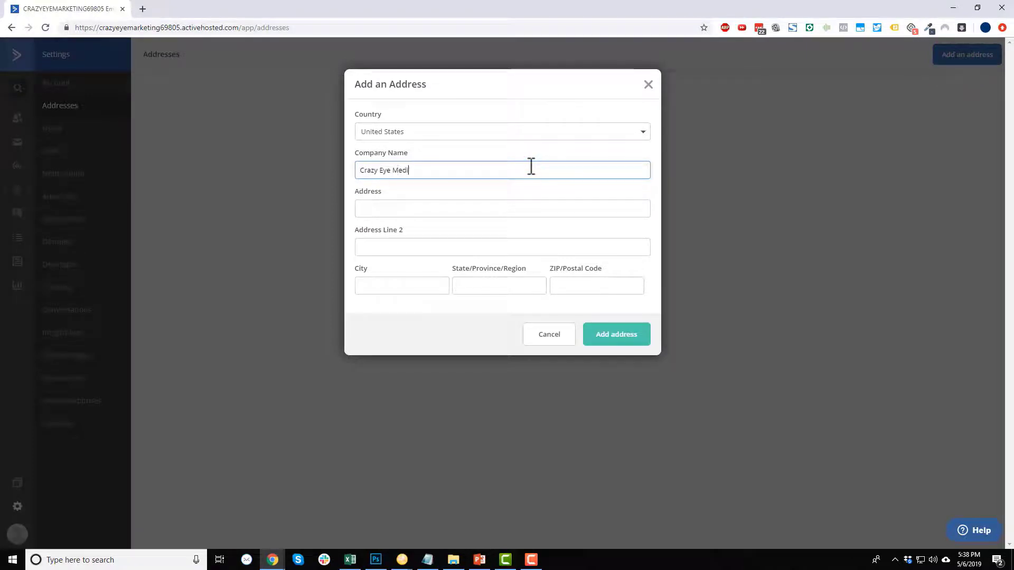
text(a, LLC)
key(Tab)
text(PO Box 2871)
Fill in the company's city, state and ZIP code, fixing typos, and add the address
key(Tab)
key(Tab)
text(Chestre)
key(BackSpace)
key(BackSpace)
text(er)
key(Tab)
text(BA)
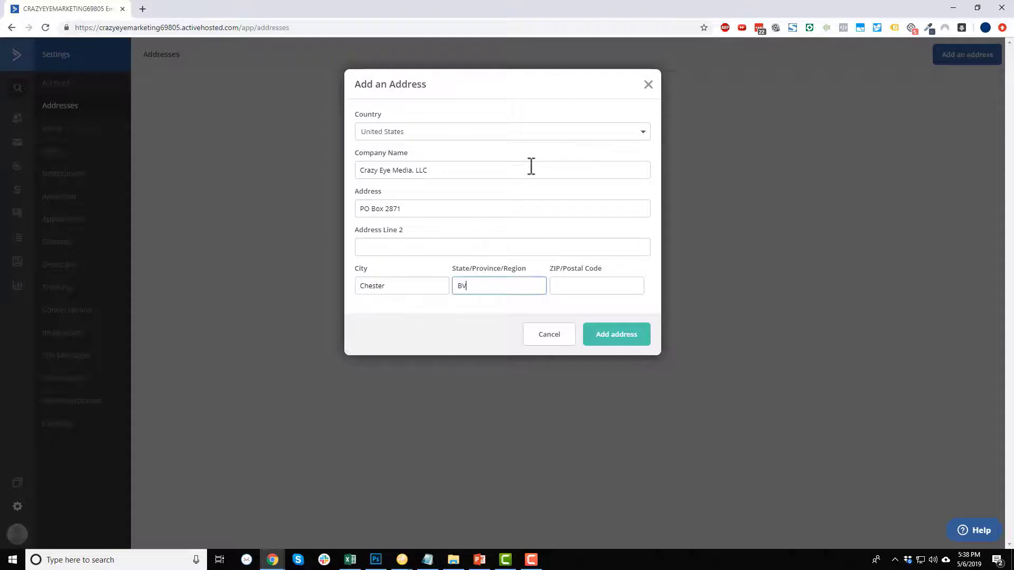
key(BackSpace)
key(BackSpace)
text(VA)
key(Tab)
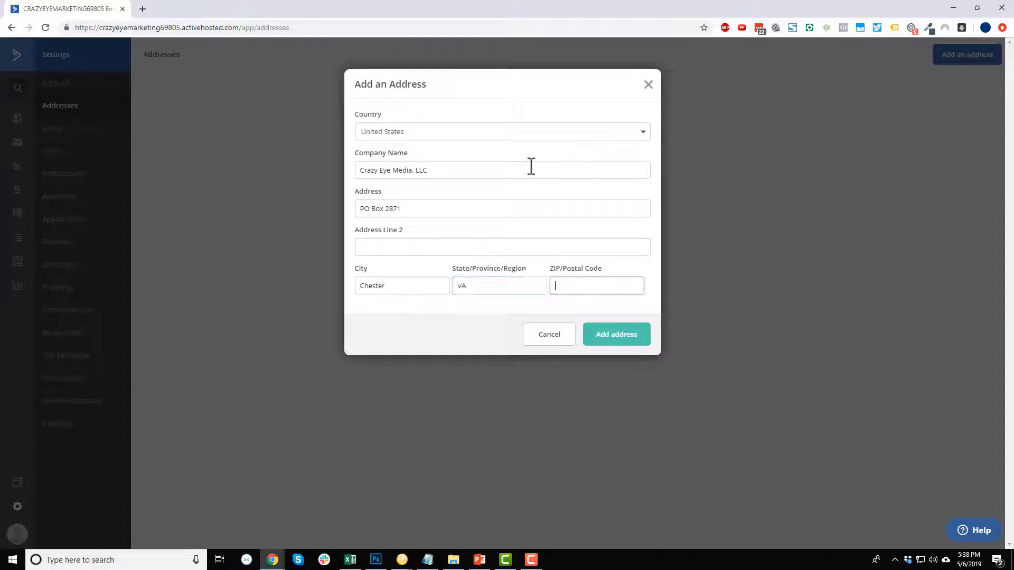
text(231)
key(BackSpace)
text(831)
click(641, 331)
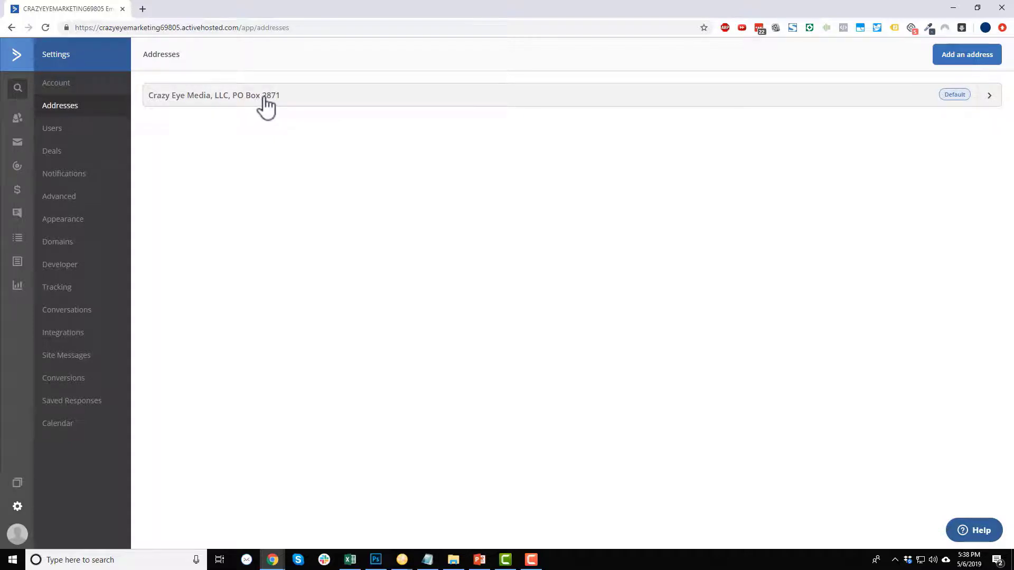
click(68, 287)
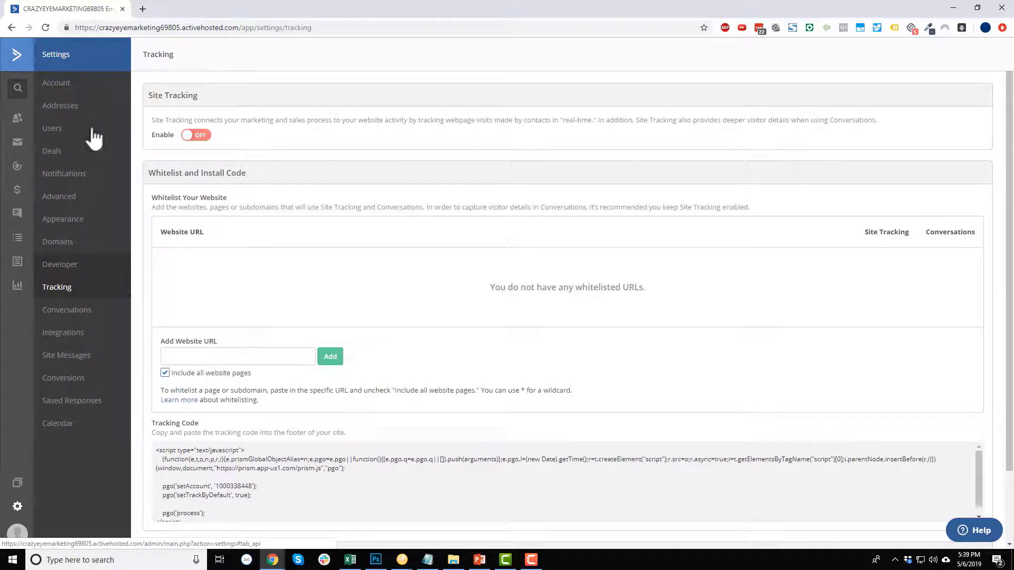
click(203, 136)
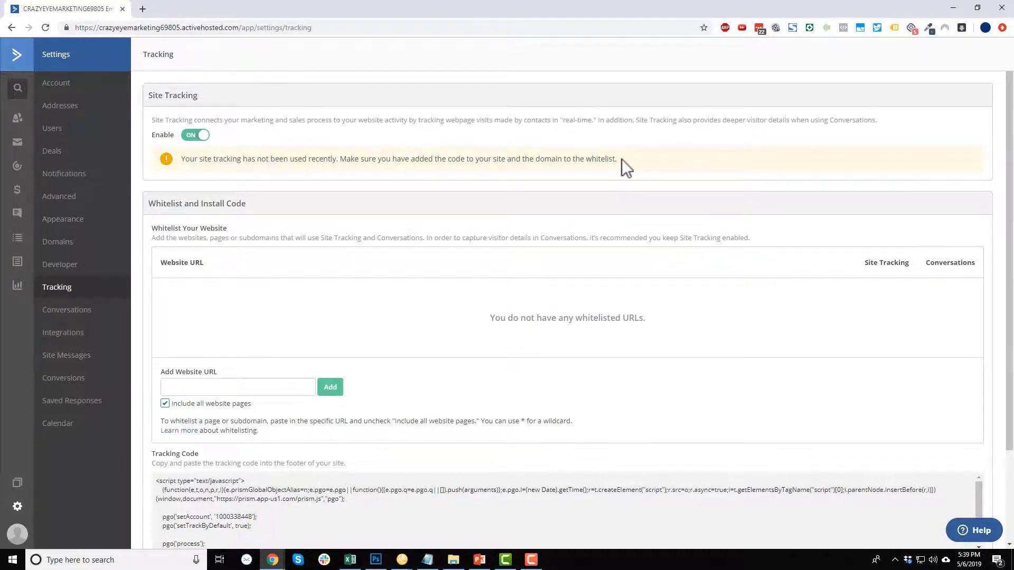
scroll(632, 159, down, 1)
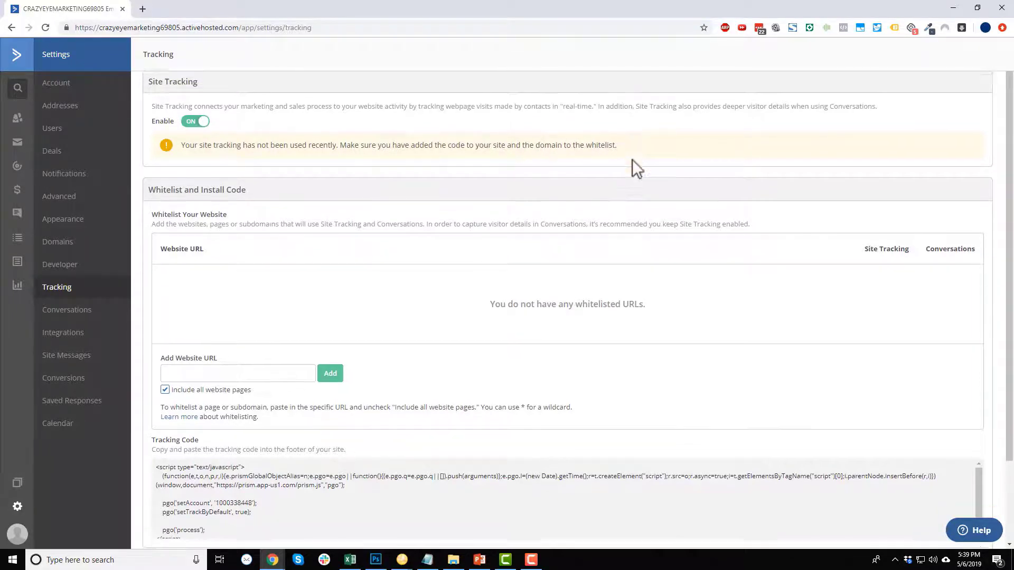
scroll(632, 159, down, 2)
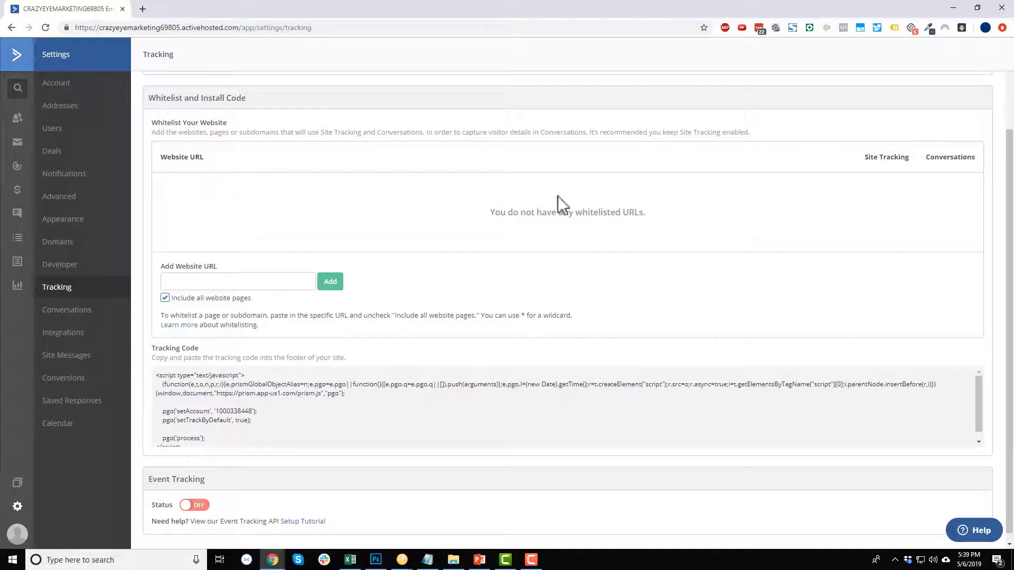
scroll(651, 210, down, 1)
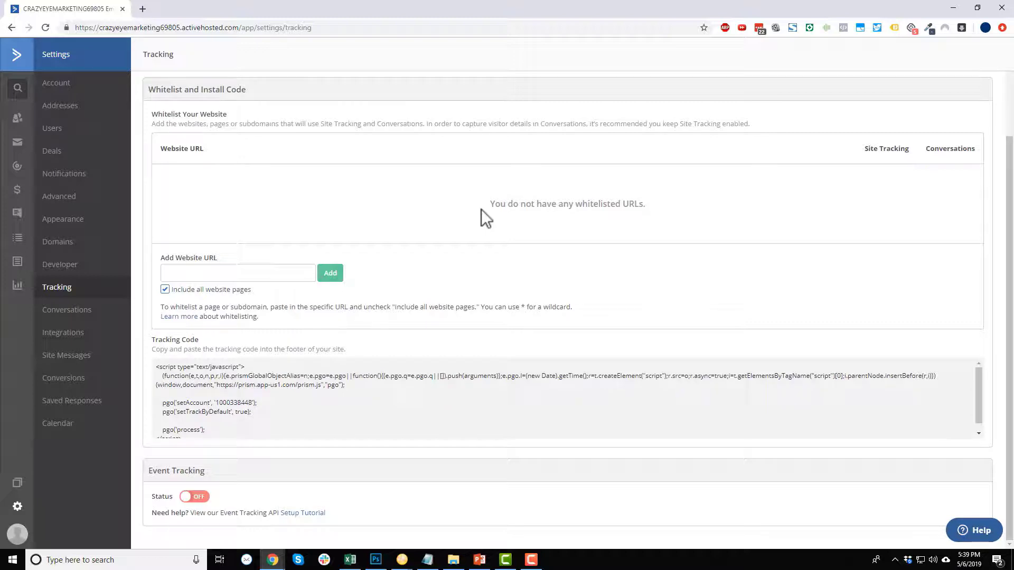
Whitelist crazyeyemarketing.com for site tracking on all pages
click(265, 274)
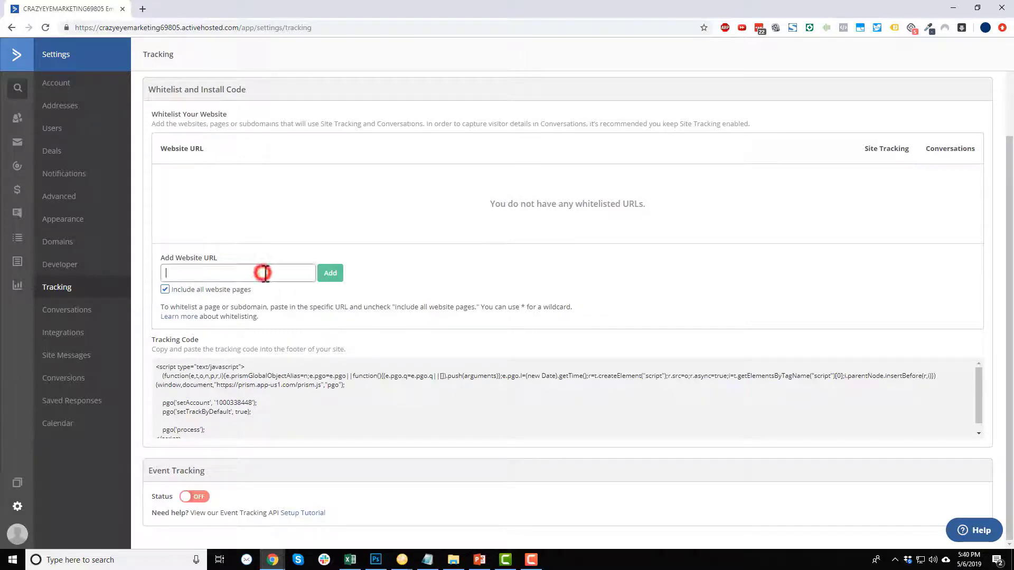
text(crazyeyemarketing.com)
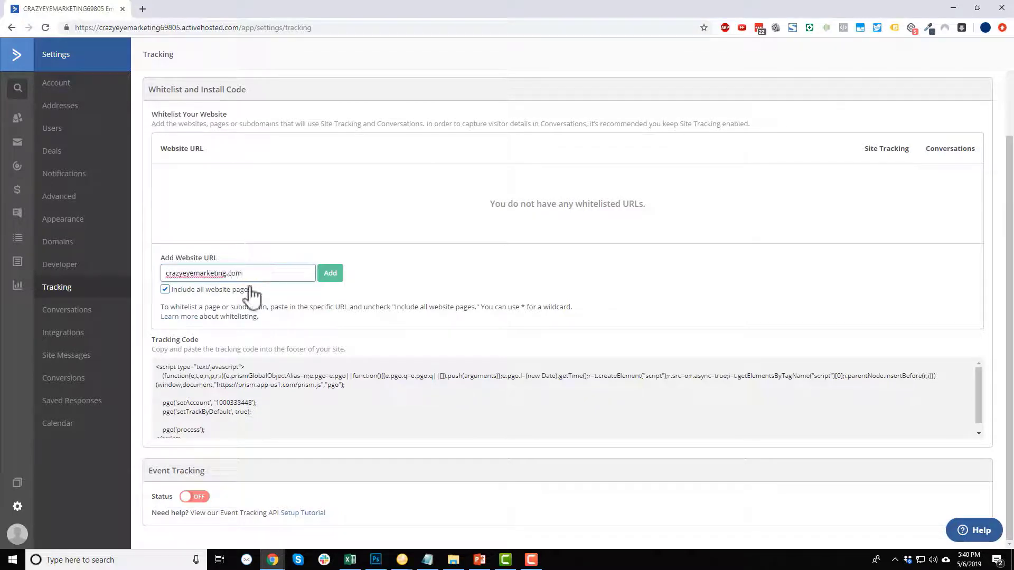
click(193, 290)
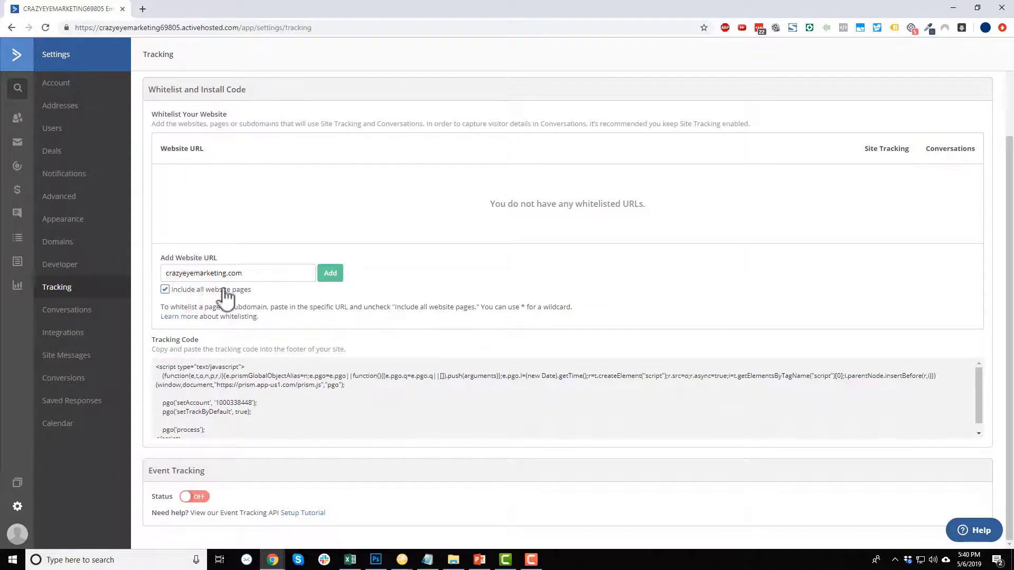
click(270, 272)
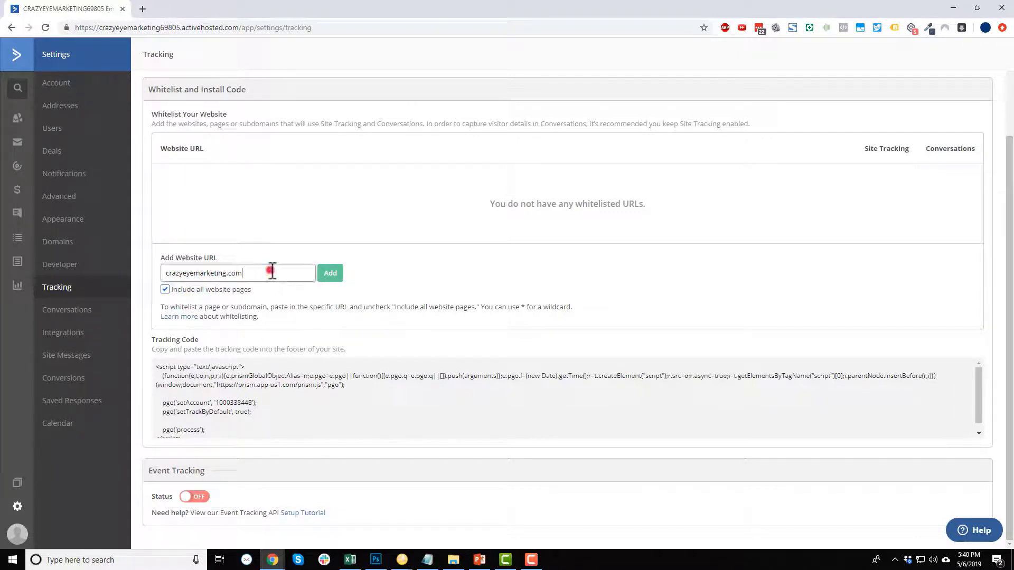
click(330, 273)
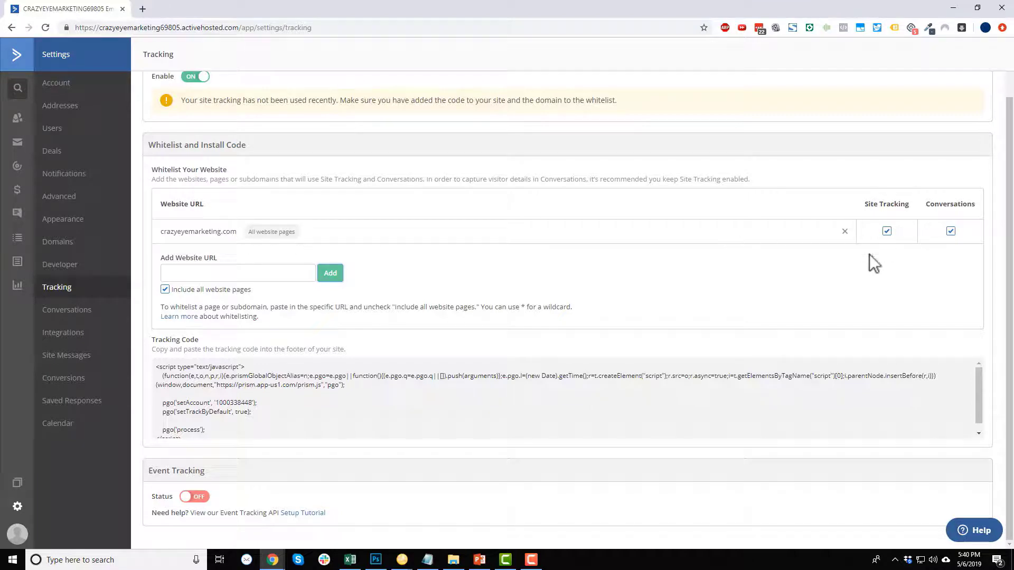
Select and copy the site tracking code, then go to Advanced settings
click(297, 404)
scroll(338, 390, down, 1)
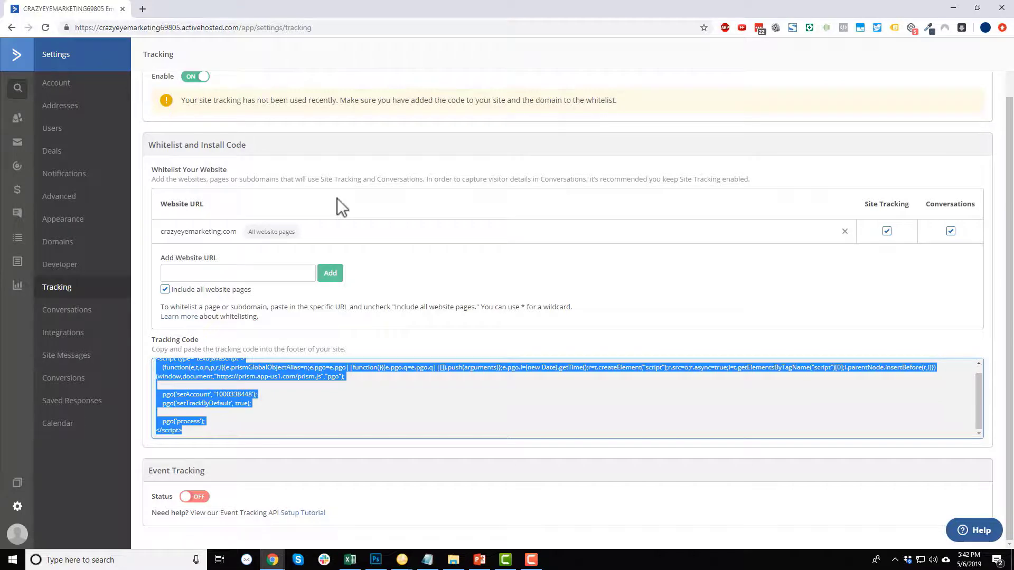
click(424, 262)
scroll(424, 262, up, 1)
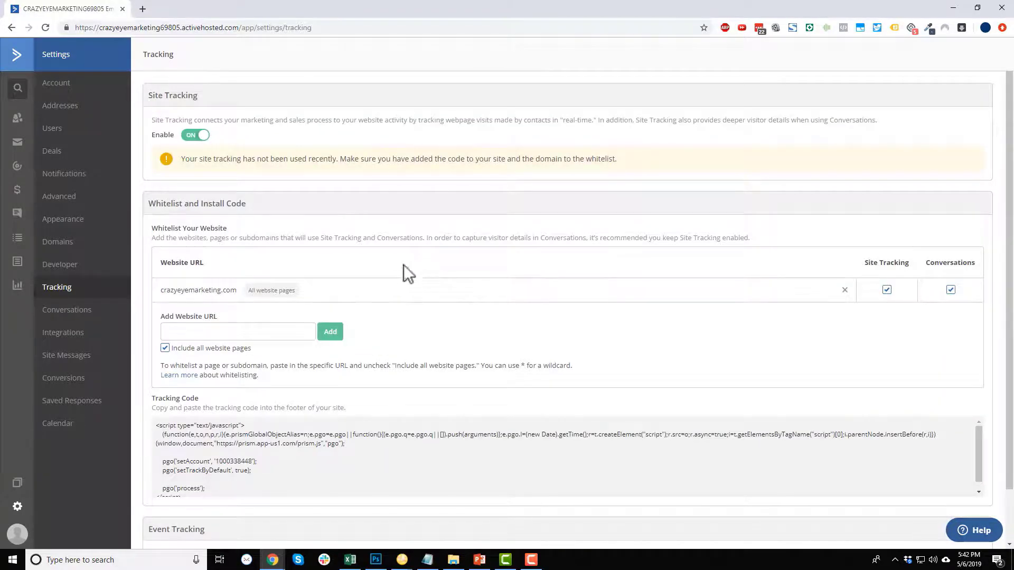
click(53, 197)
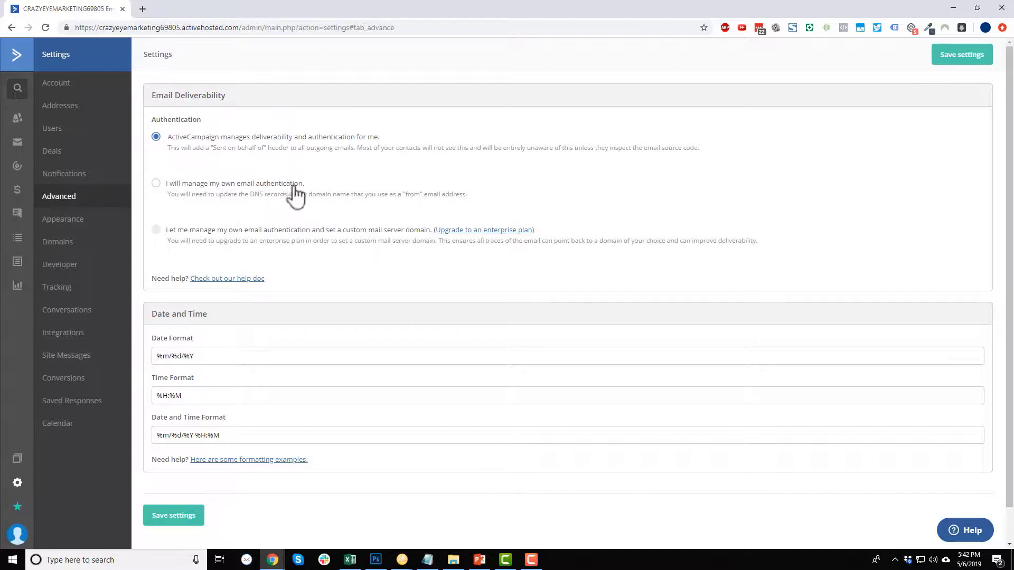
Choose 'I will manage my own email authentication' and review the DKIM, SenderID and SPF sections
click(188, 186)
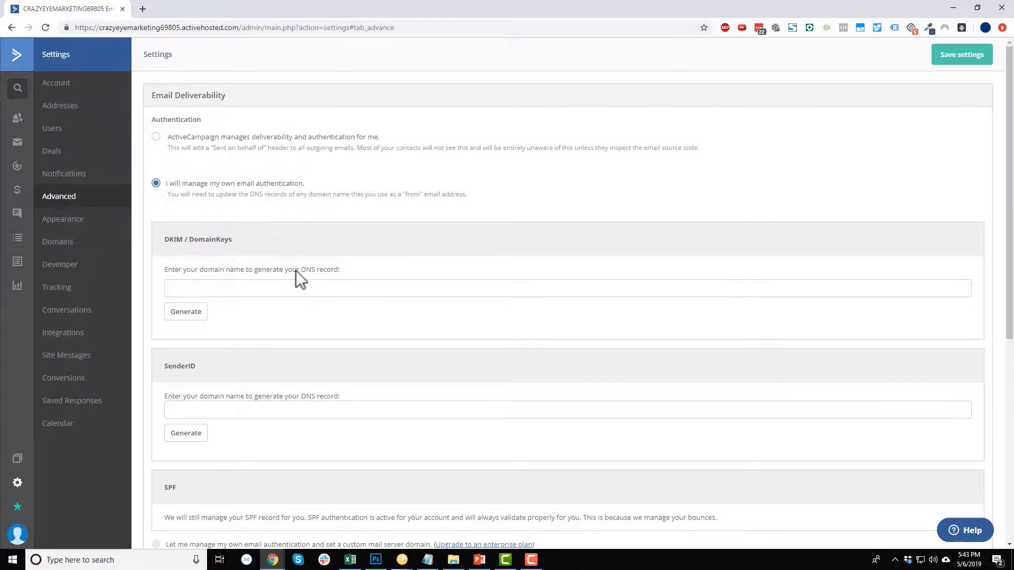
scroll(296, 270, down, 1)
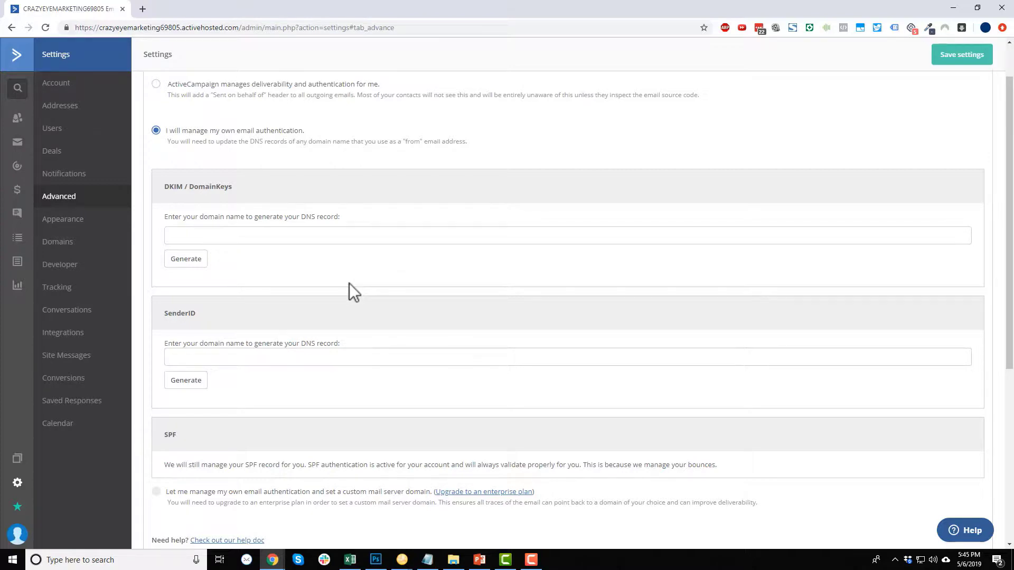
scroll(289, 233, up, 1)
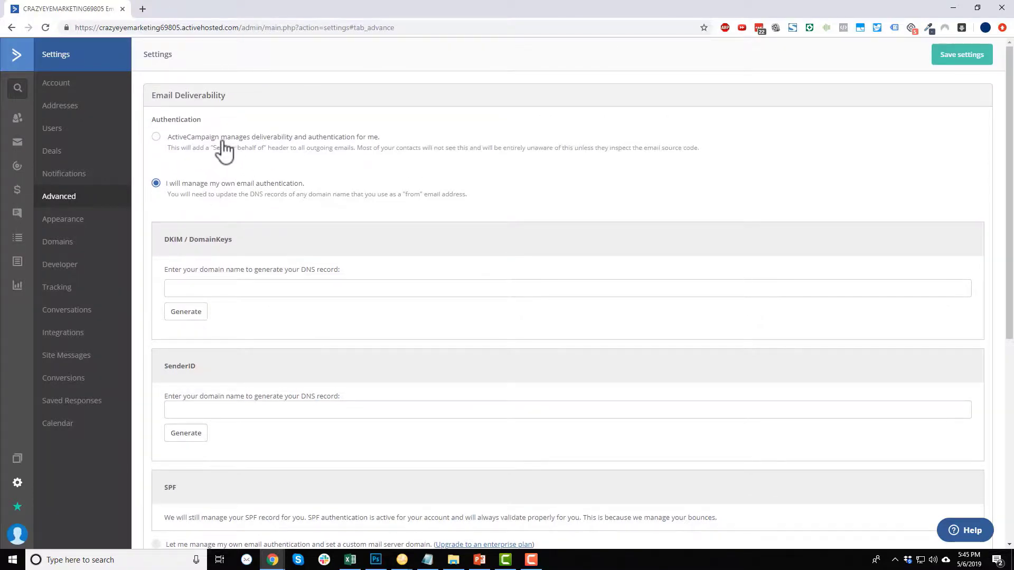
Switch back to 'ActiveCampaign manages deliverability and authentication for me' and save the settings
click(308, 152)
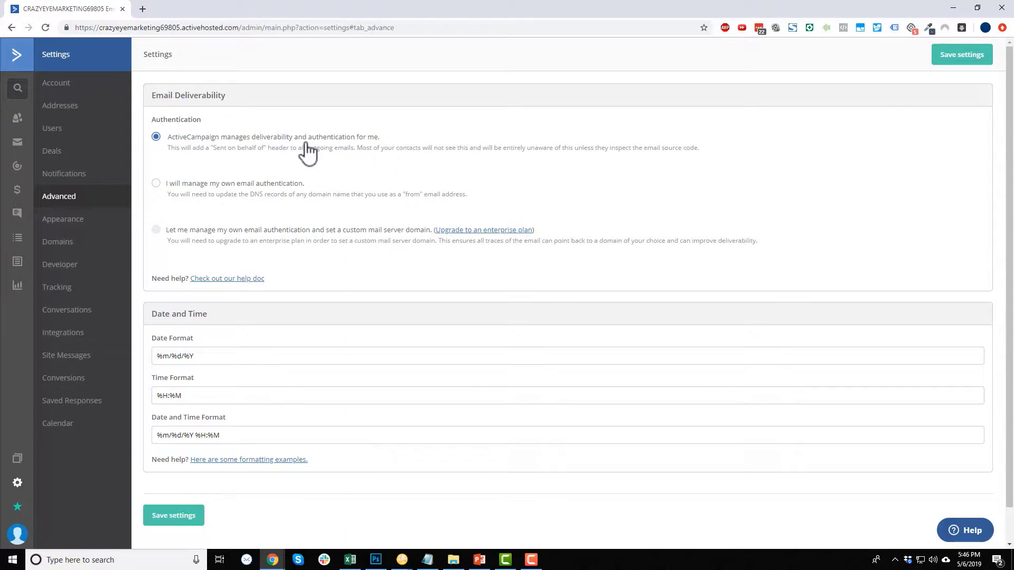
click(226, 184)
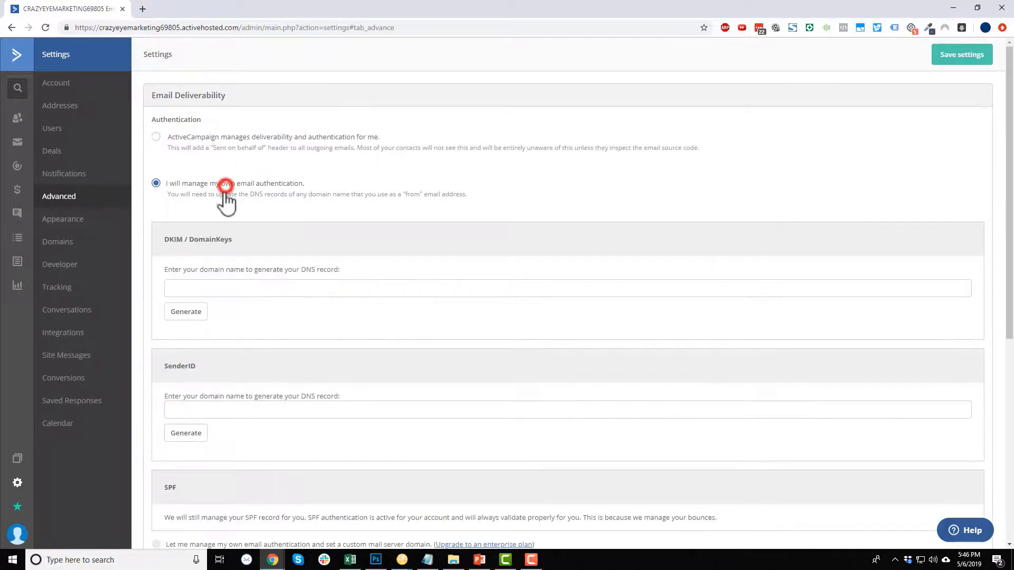
click(278, 134)
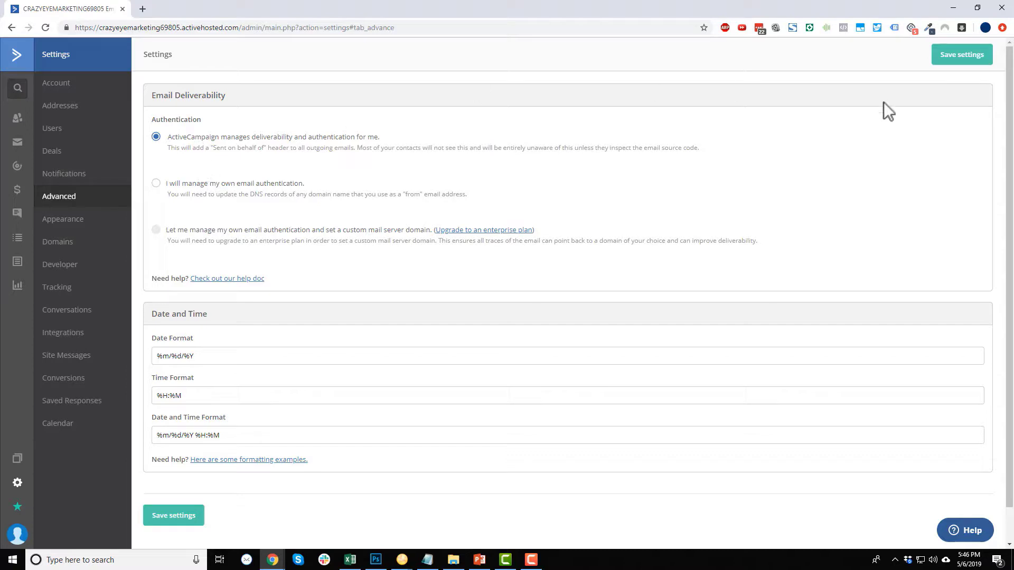
click(972, 57)
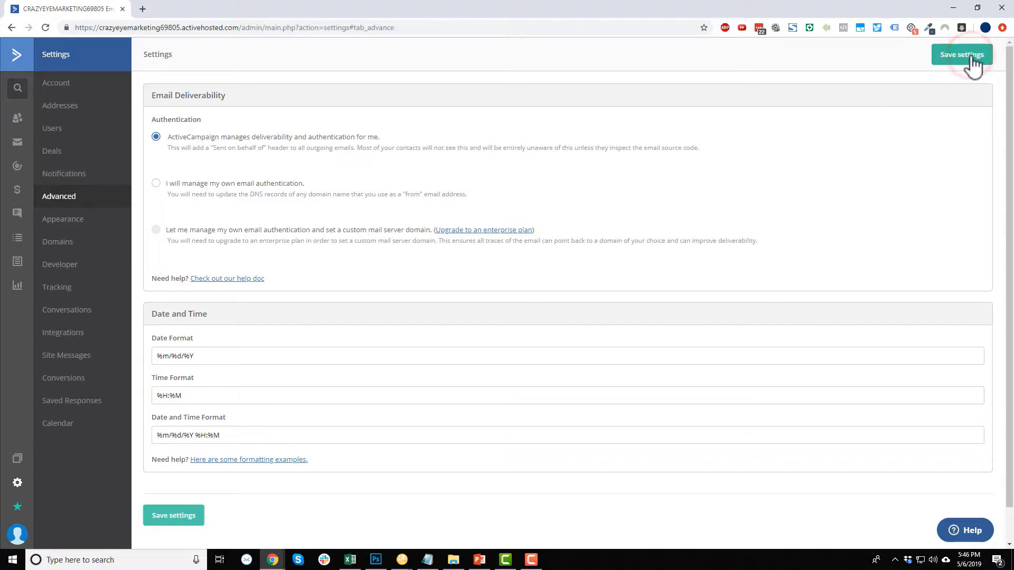